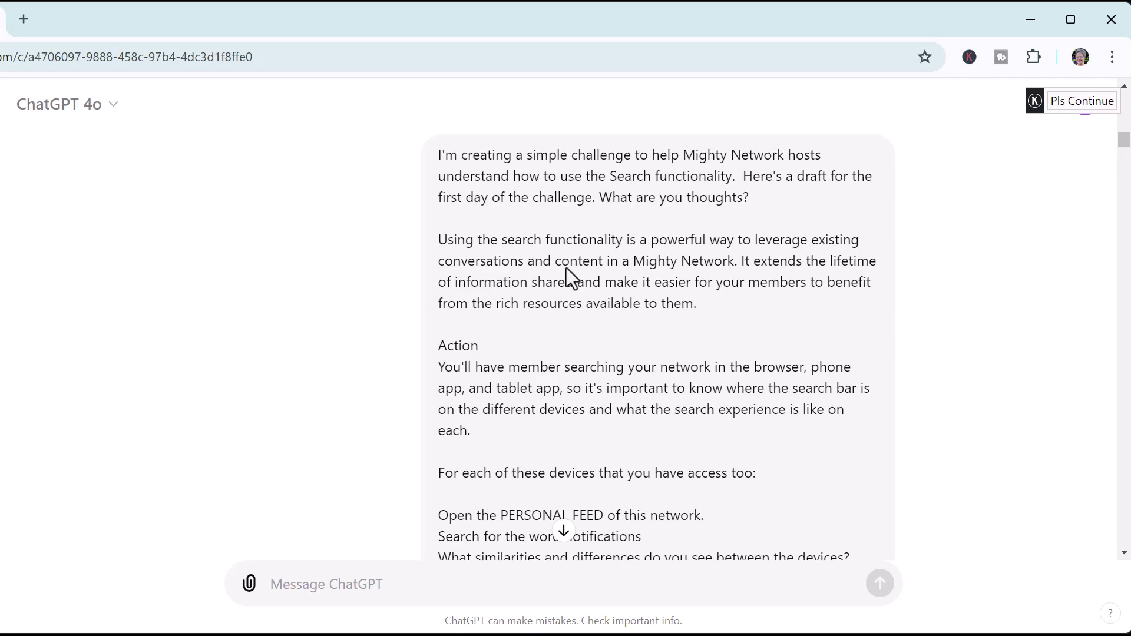
Step: Scroll the ChatGPT chat past the Day 2–4 feedback to the two-questions-per-day quiz request and Day 1 Questions
scroll(1020, 207, down, 5)
scroll(1015, 214, down, 10)
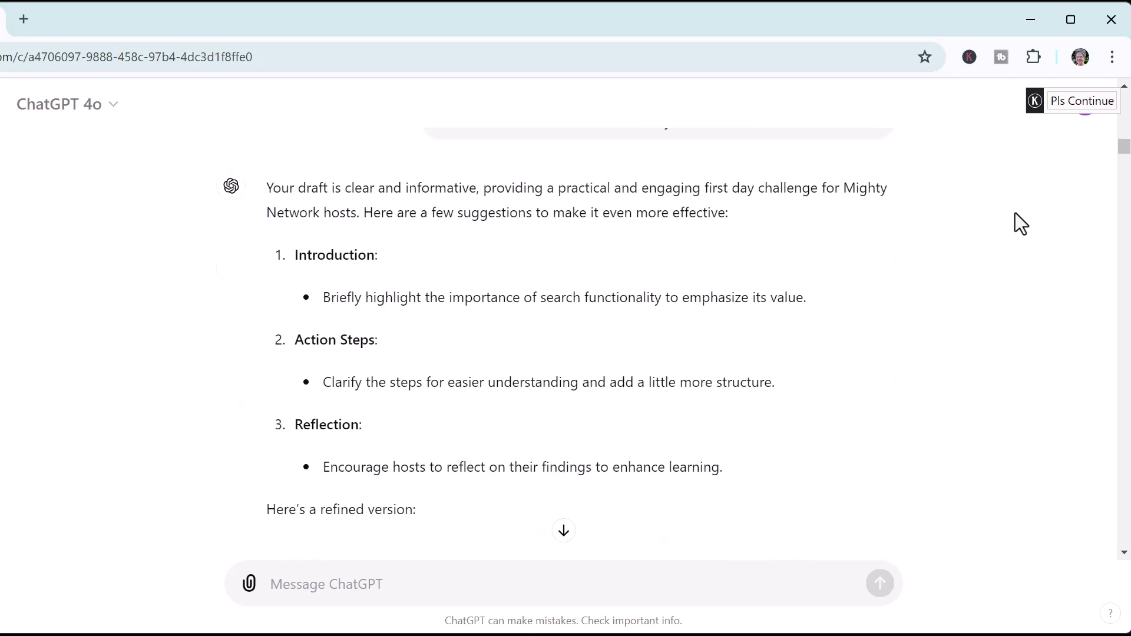
scroll(1016, 214, down, 20)
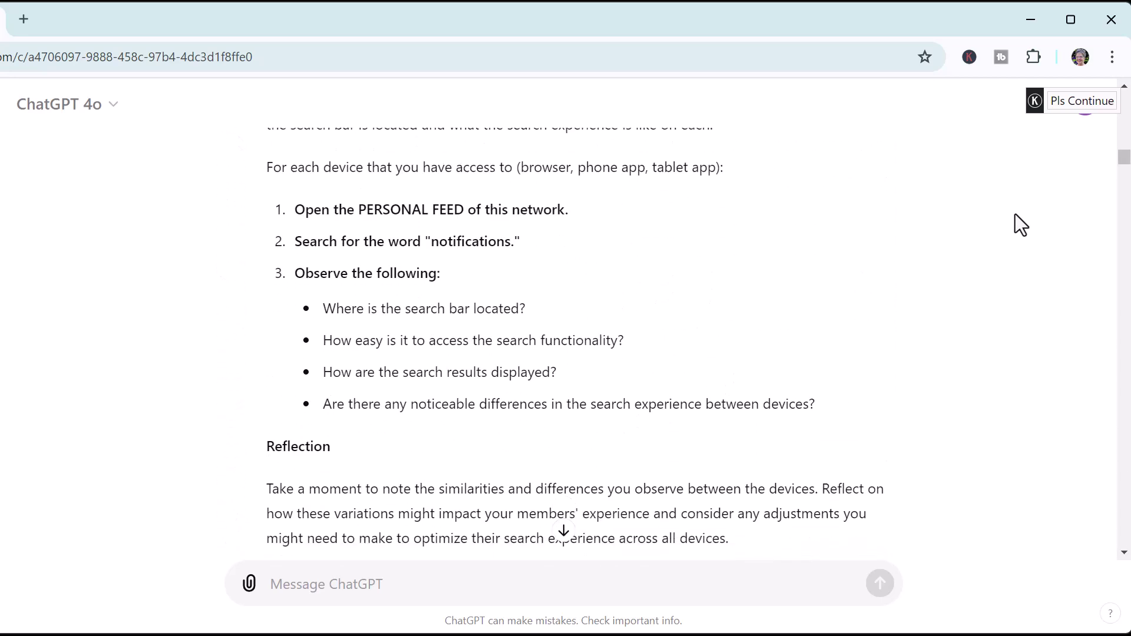
scroll(1016, 214, down, 9)
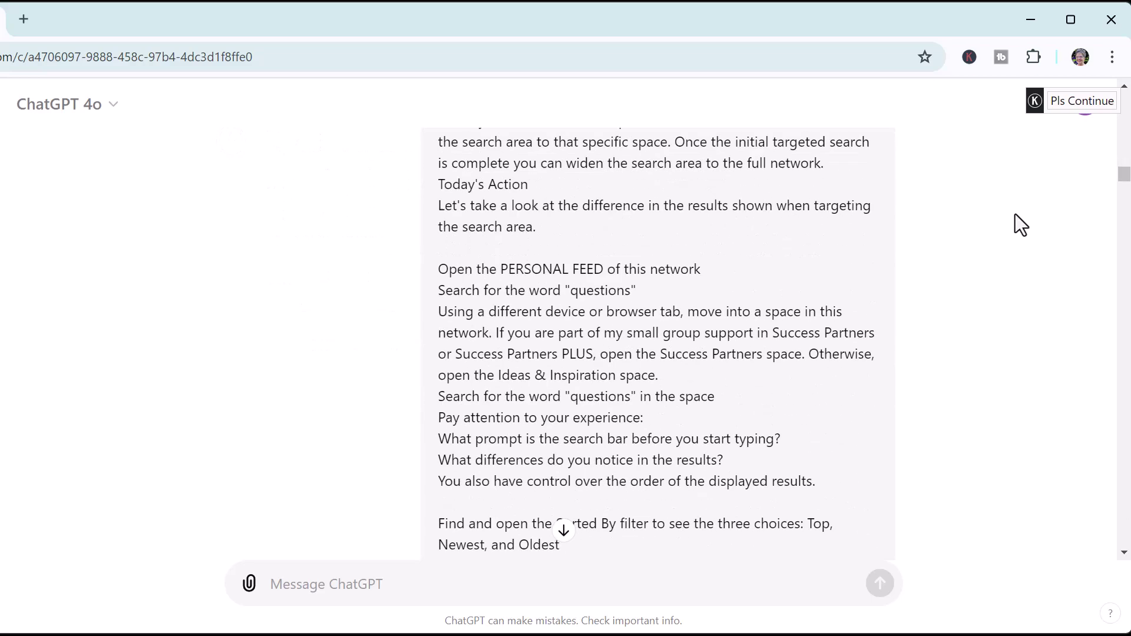
scroll(1016, 214, down, 16)
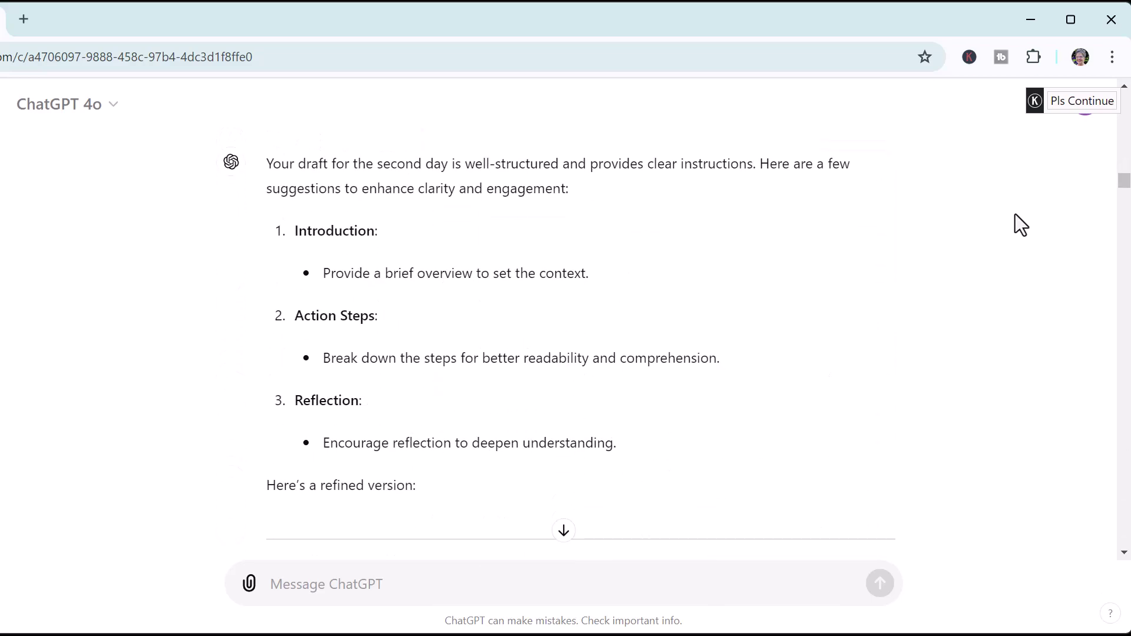
scroll(1015, 214, down, 20)
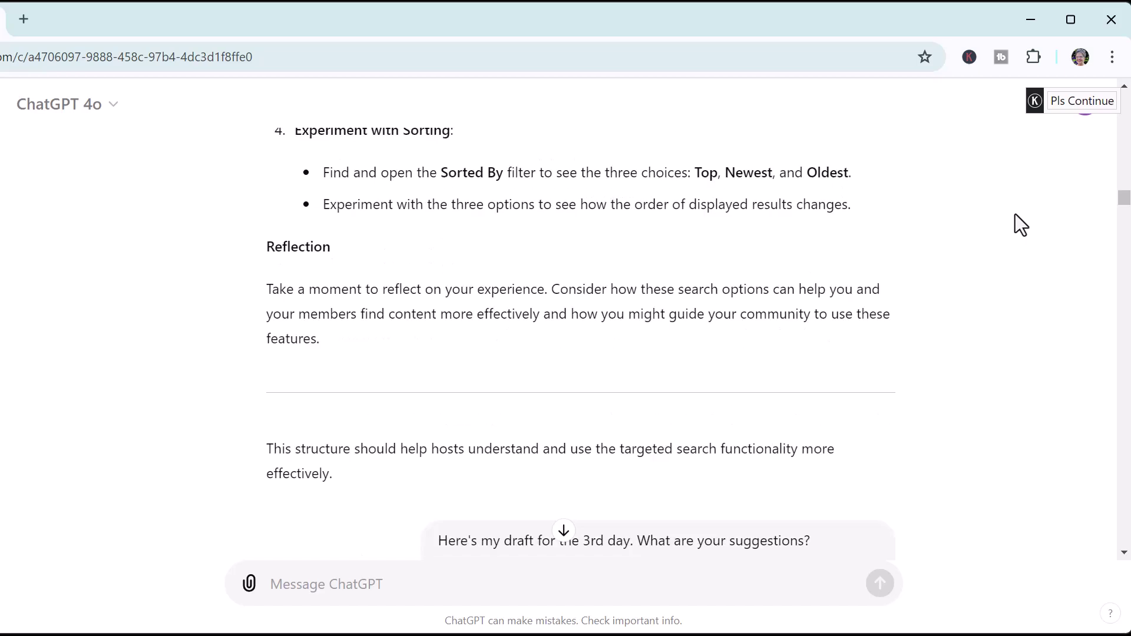
scroll(1016, 214, down, 20)
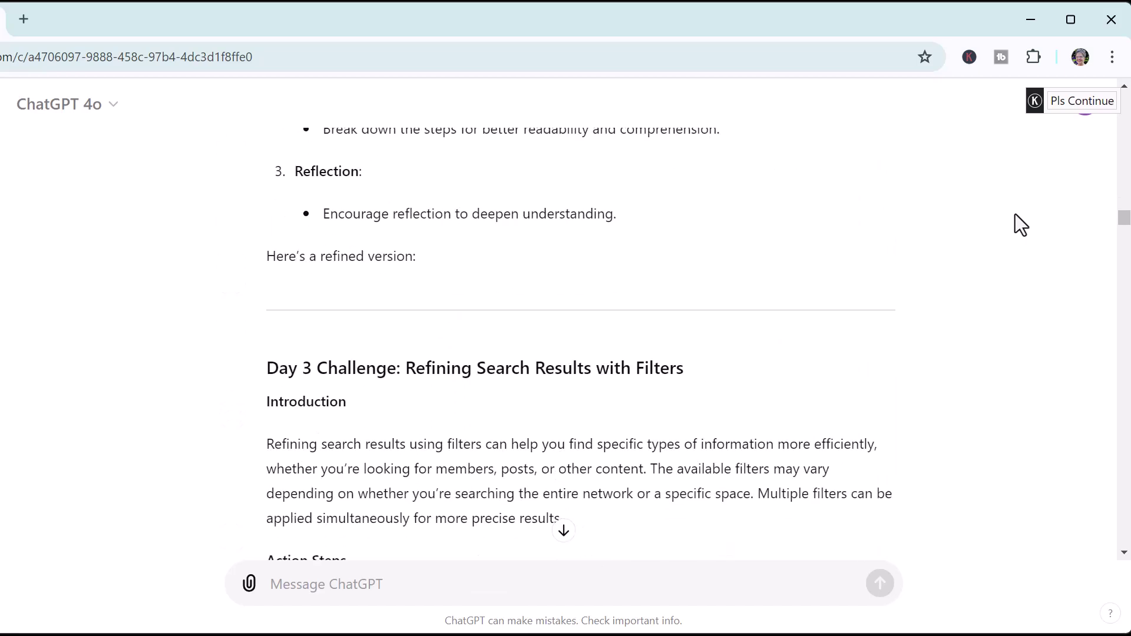
scroll(1016, 215, down, 11)
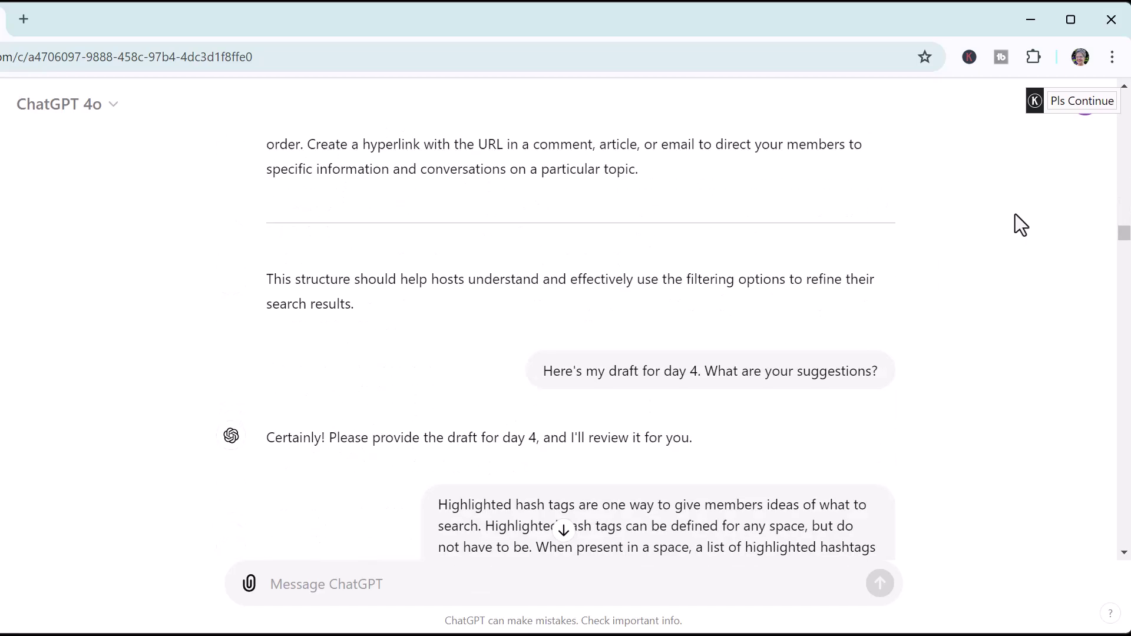
scroll(1021, 225, down, 6)
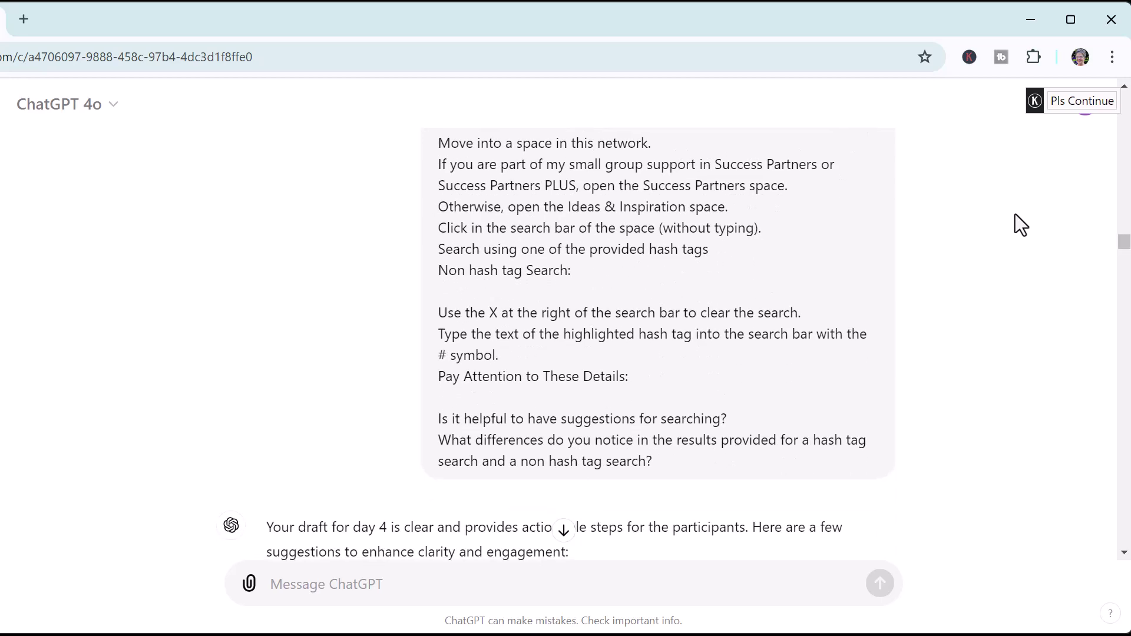
scroll(1021, 224, down, 4)
scroll(1016, 215, down, 14)
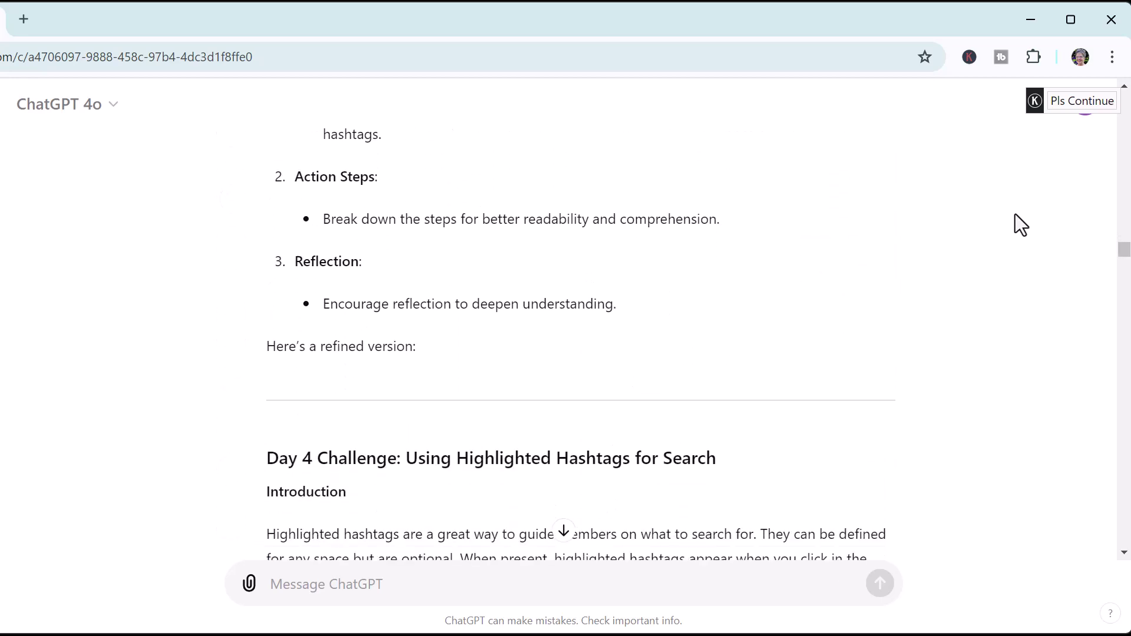
scroll(1015, 214, down, 16)
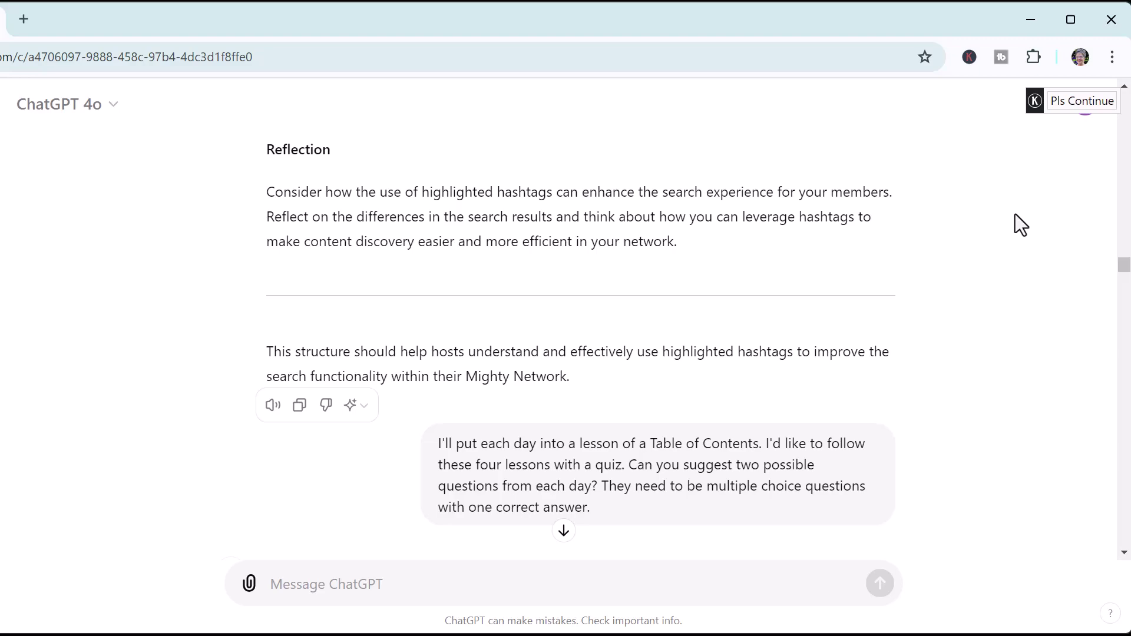
scroll(1015, 214, up, 9)
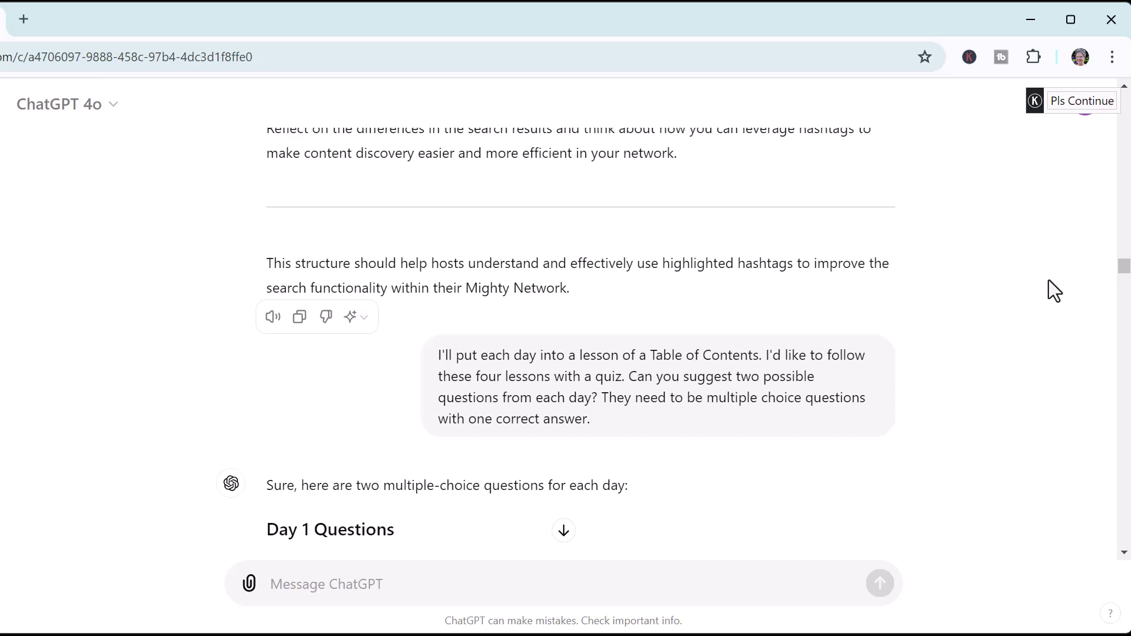
Step: Scroll the ChatGPT reply down through the Day 2 and Day 3 multiple-choice questions
scroll(1042, 285, down, 10)
scroll(1041, 284, down, 10)
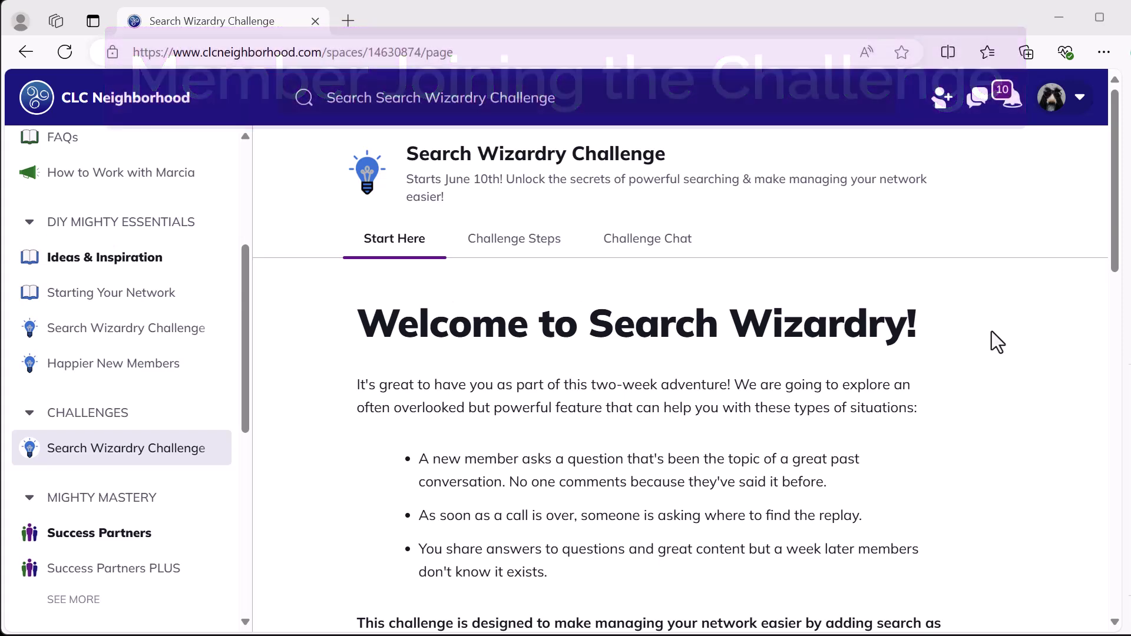
scroll(992, 331, down, 3)
scroll(991, 332, down, 1)
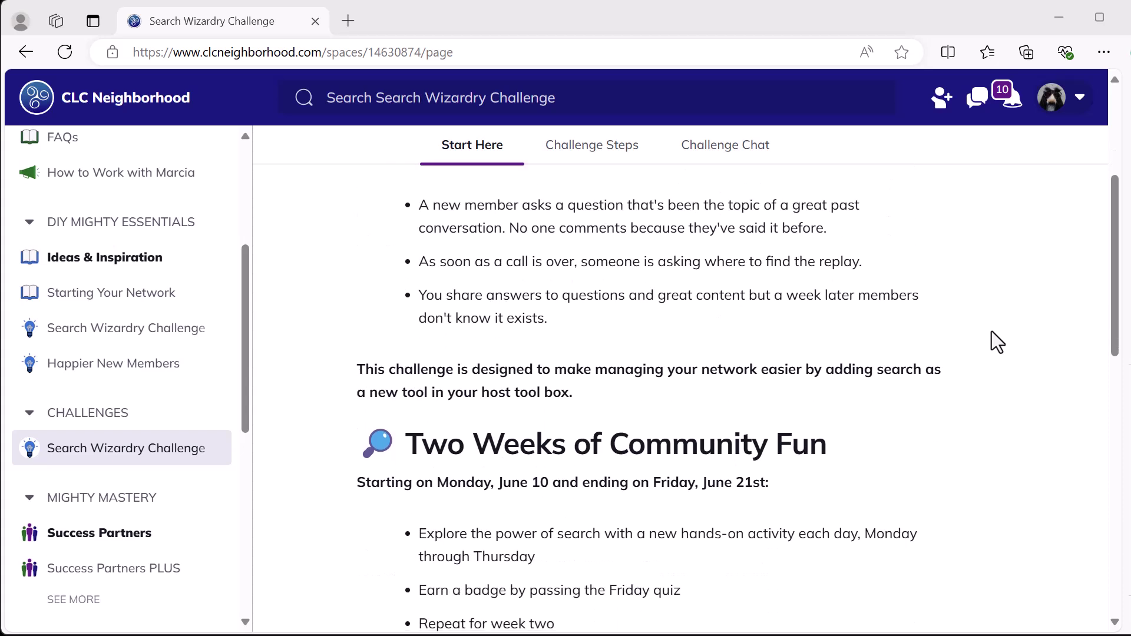
scroll(991, 331, down, 3)
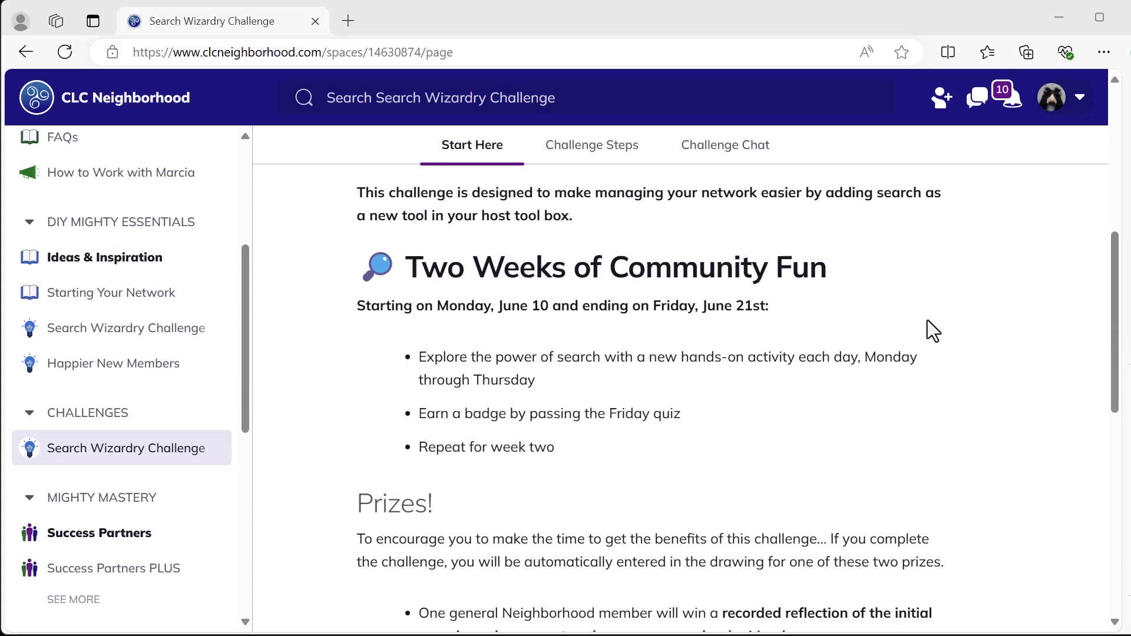
scroll(927, 321, down, 4)
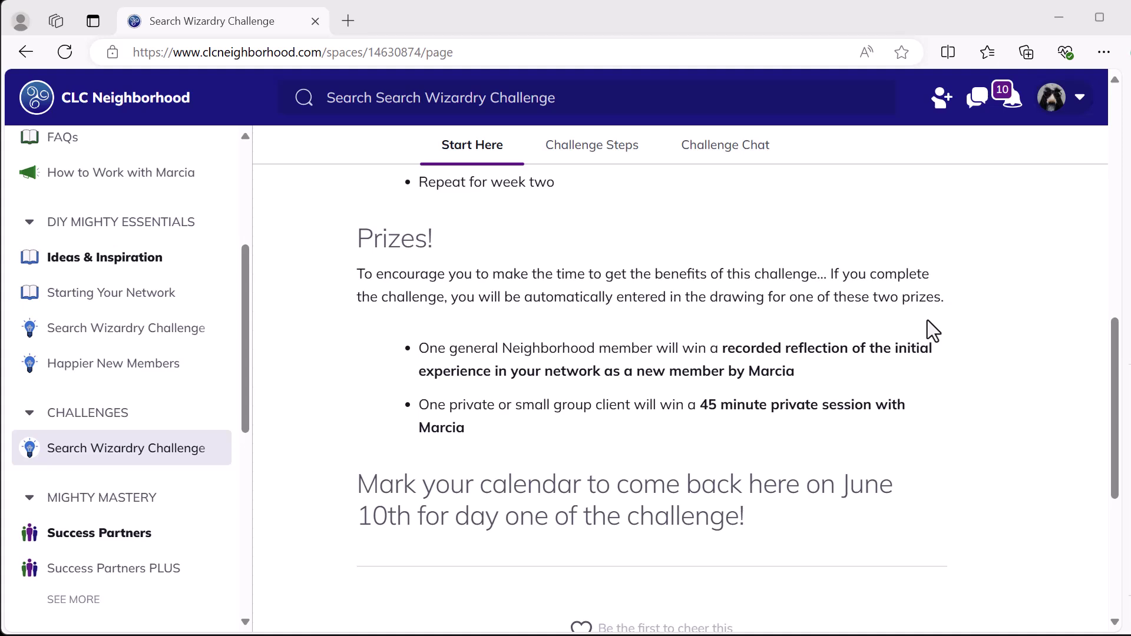
scroll(748, 148, up, 10)
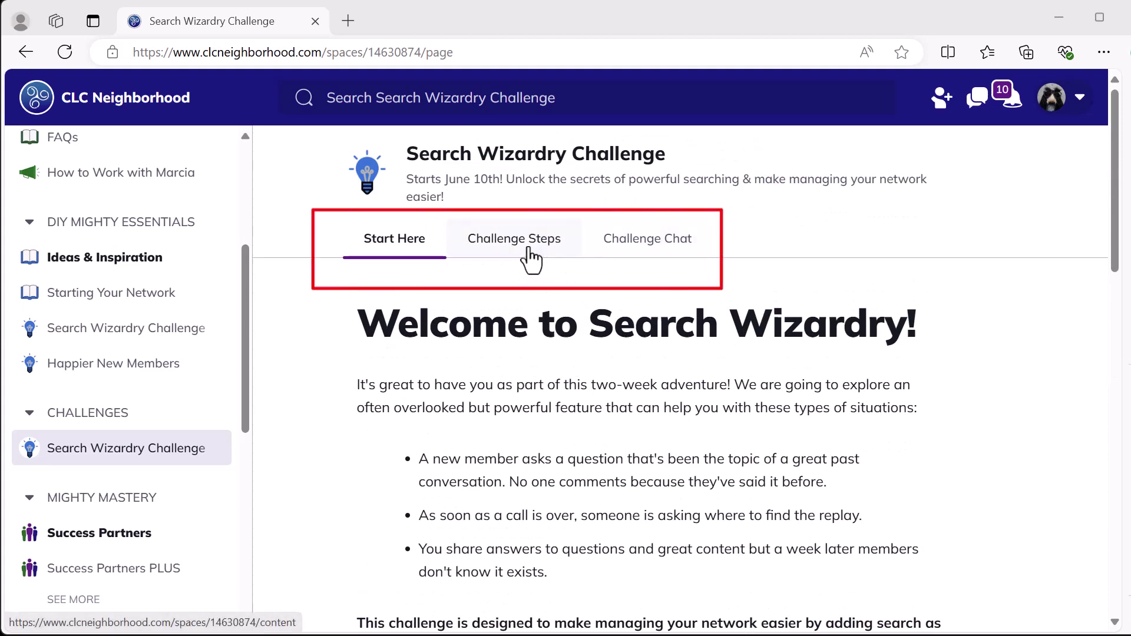
click(530, 252)
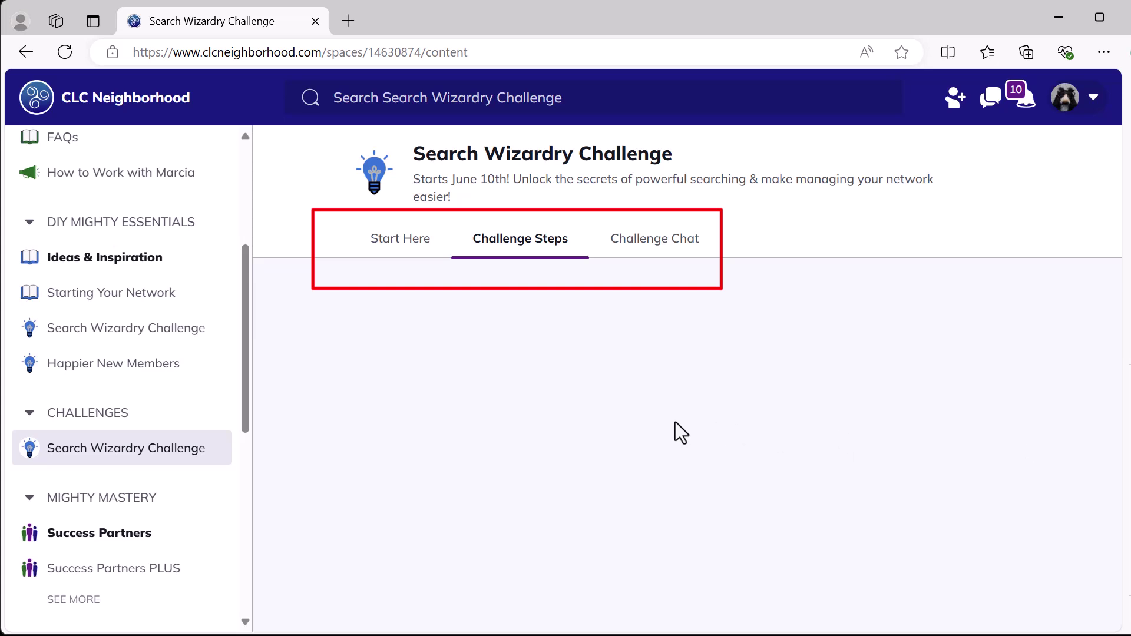
click(660, 251)
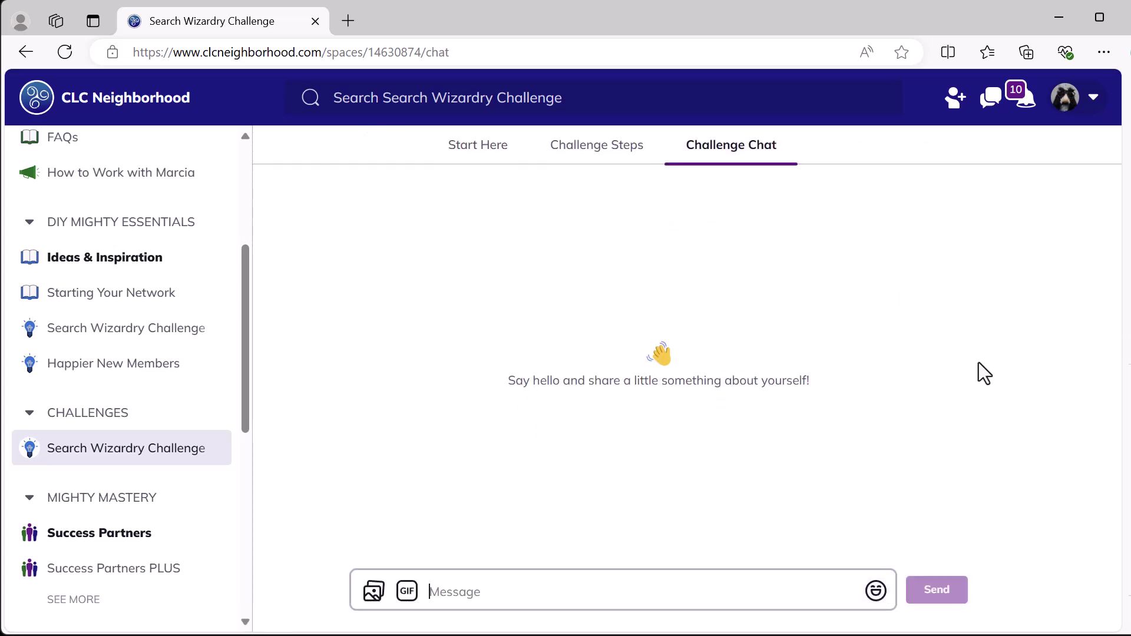
click(464, 167)
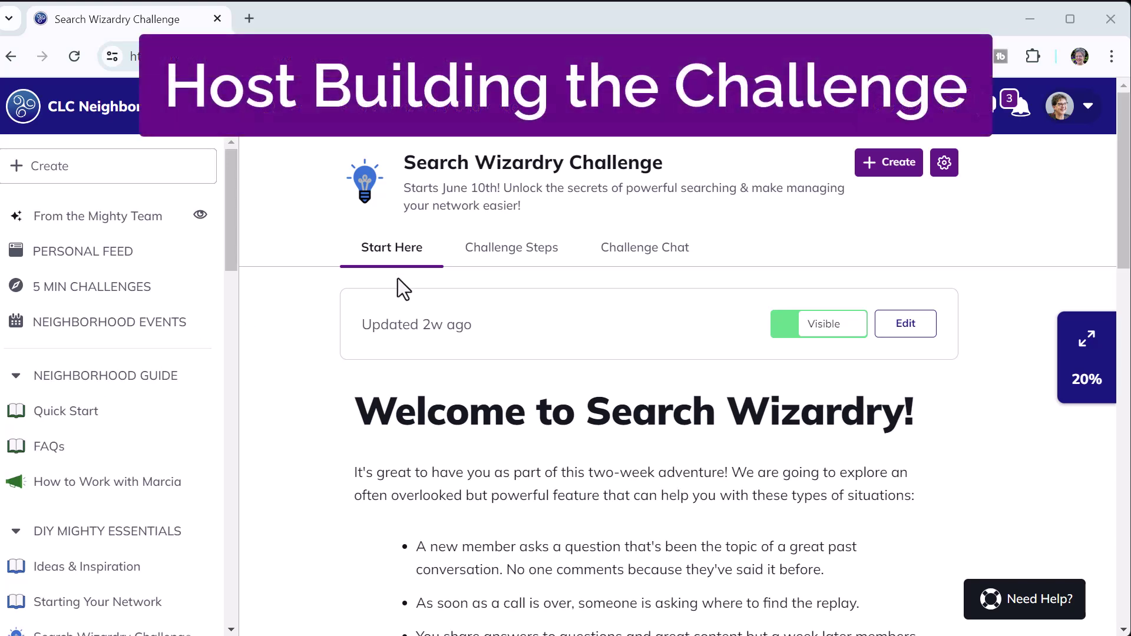
Step: Show the challenge lesson list, read The Fun Starts Monday! post, and close it
click(522, 262)
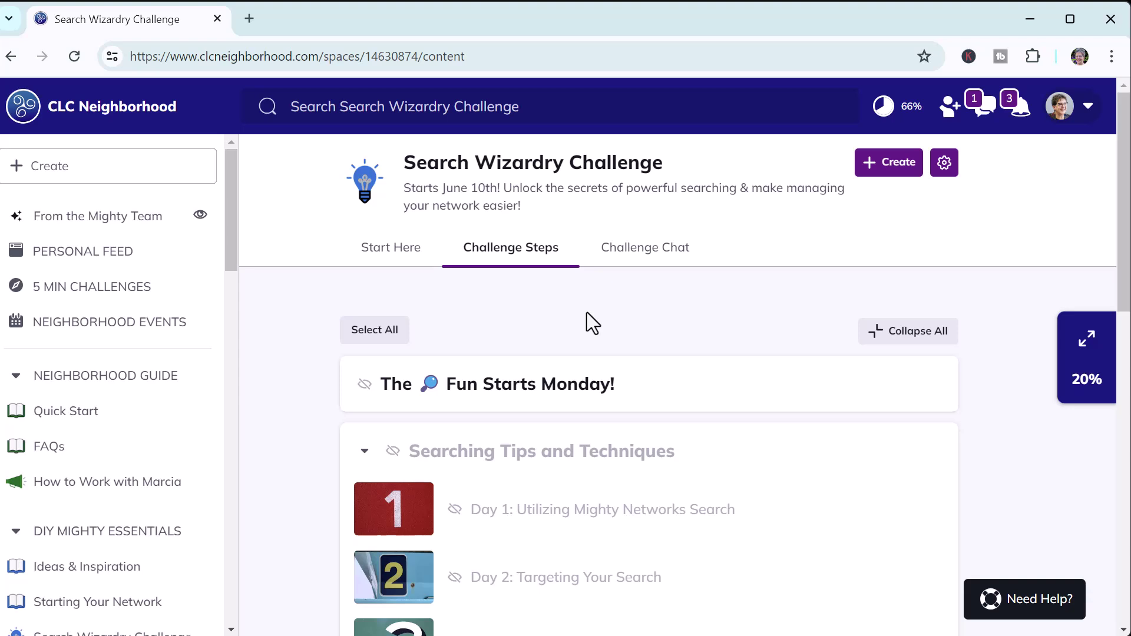
scroll(587, 318, down, 1)
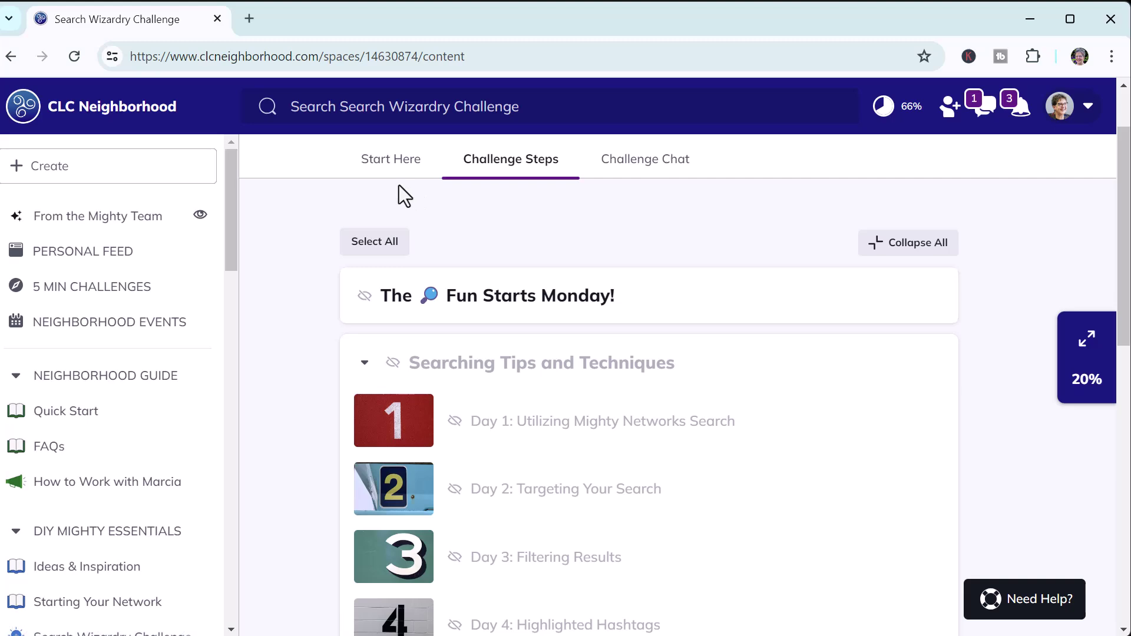
click(542, 304)
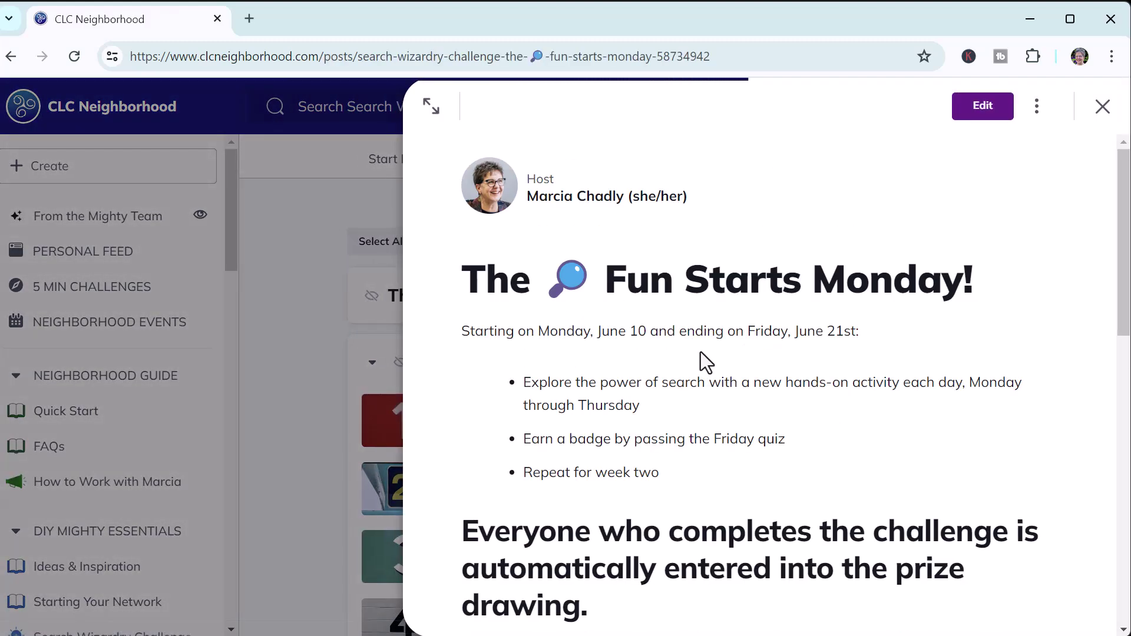
scroll(702, 354, down, 4)
scroll(701, 370, down, 4)
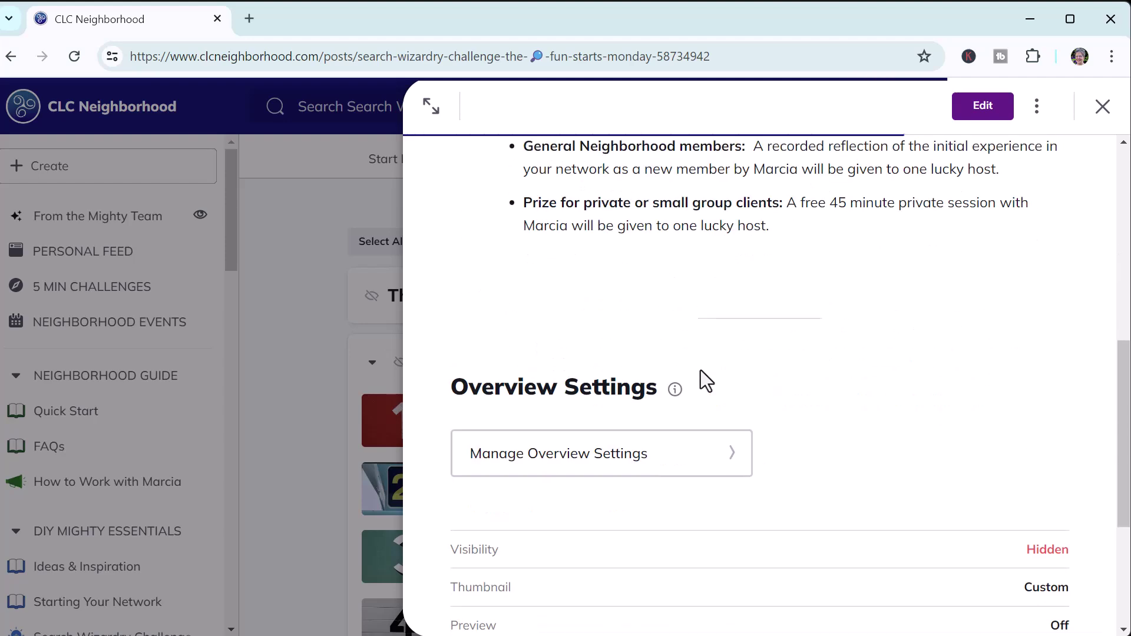
scroll(838, 245, up, 8)
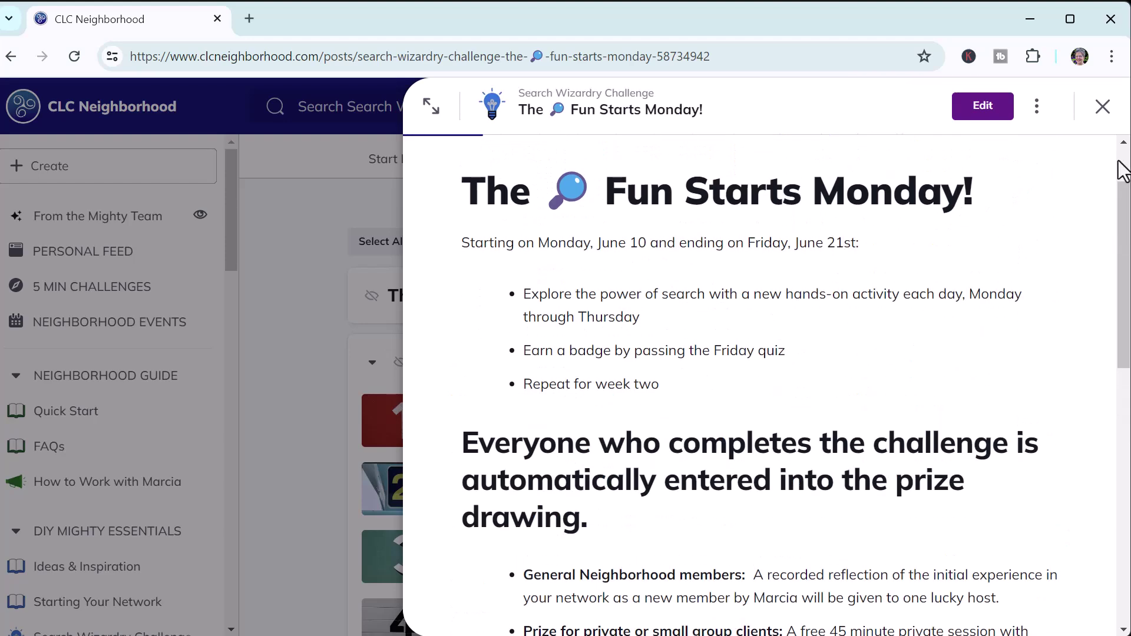
click(1102, 107)
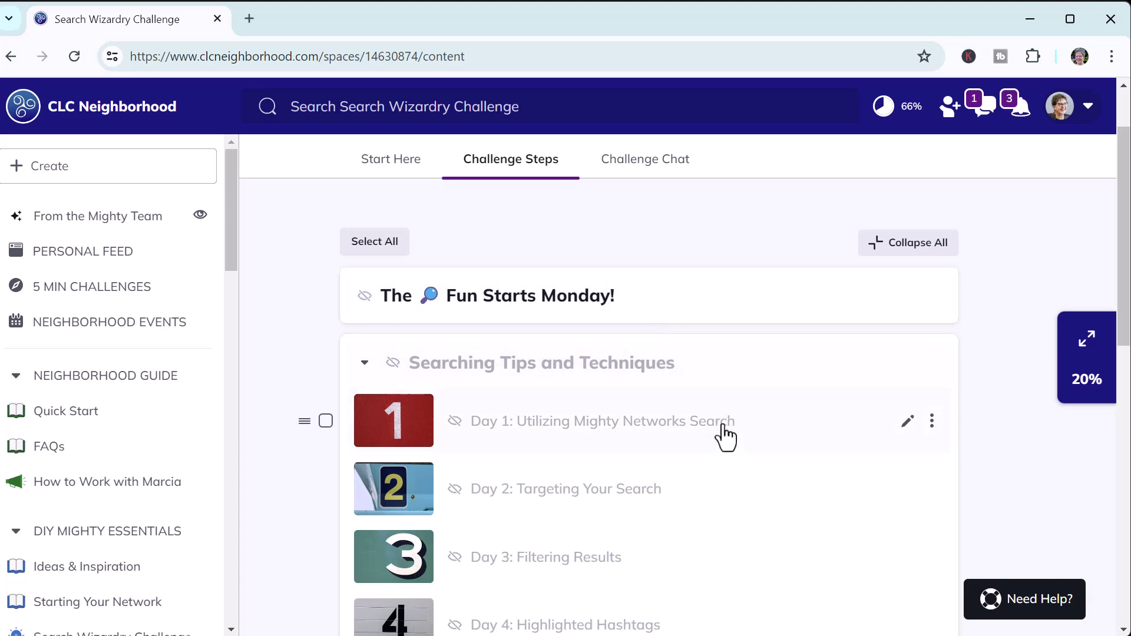
Step: Scroll through Challenge Steps, reviewing the Searching Tips, Weekly Quiz and Practical Exercises lessons
scroll(707, 512, down, 3)
scroll(707, 513, up, 3)
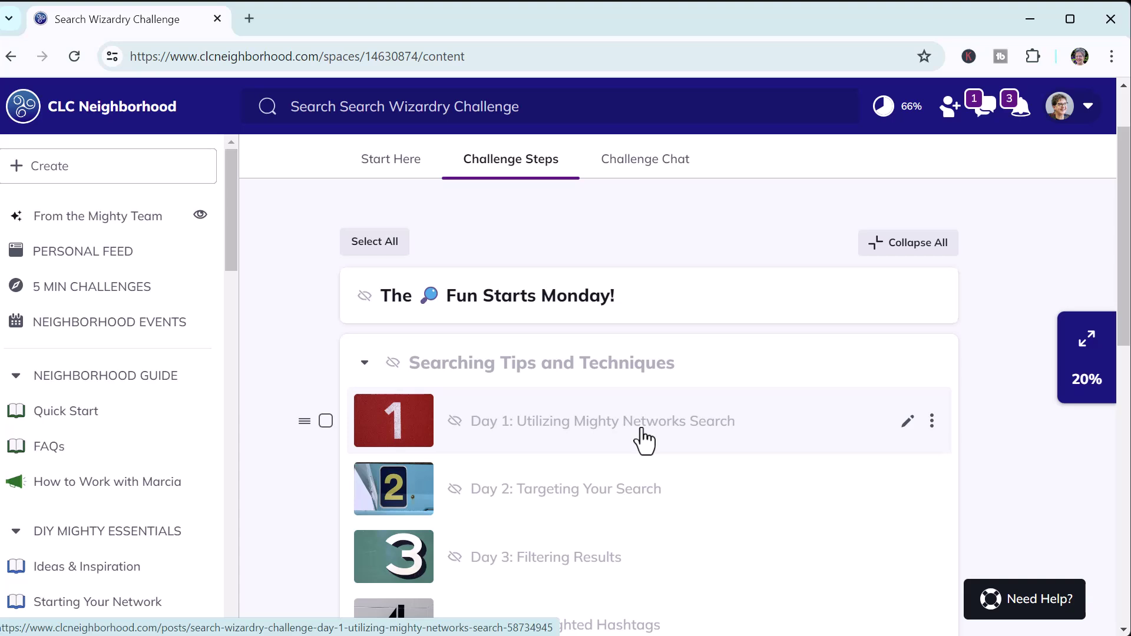
scroll(645, 439, down, 2)
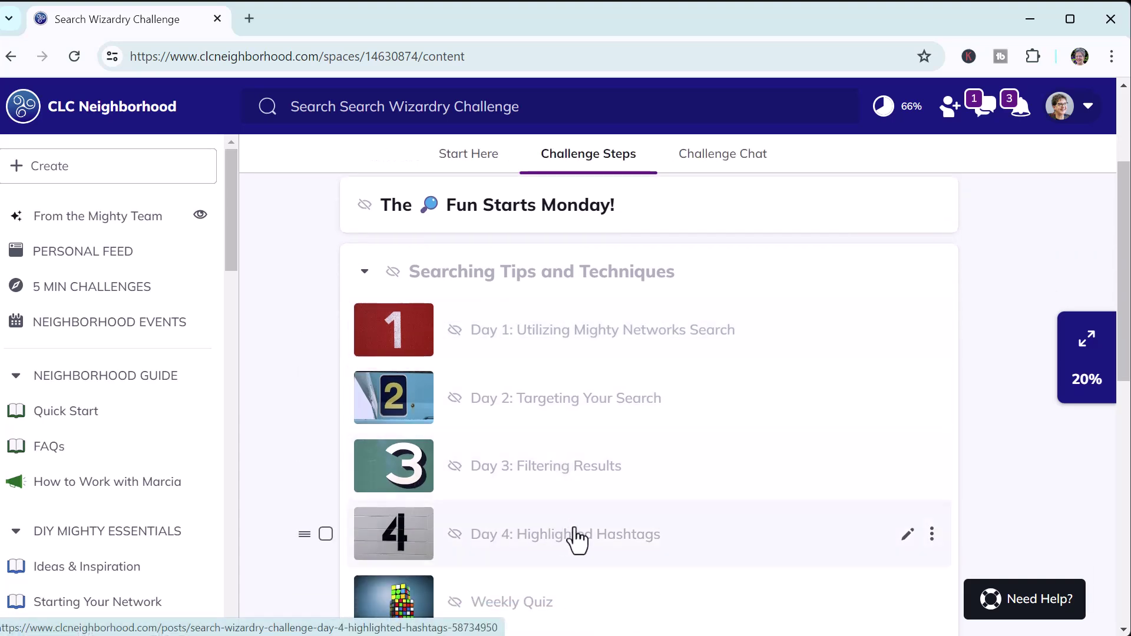
scroll(575, 537, down, 2)
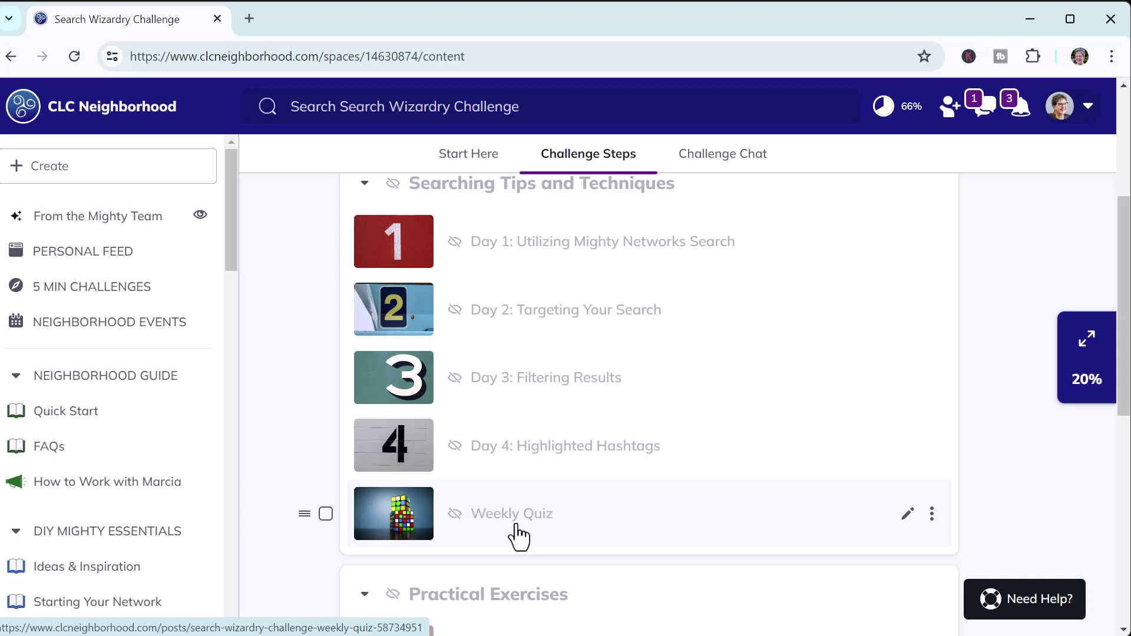
scroll(647, 463, down, 5)
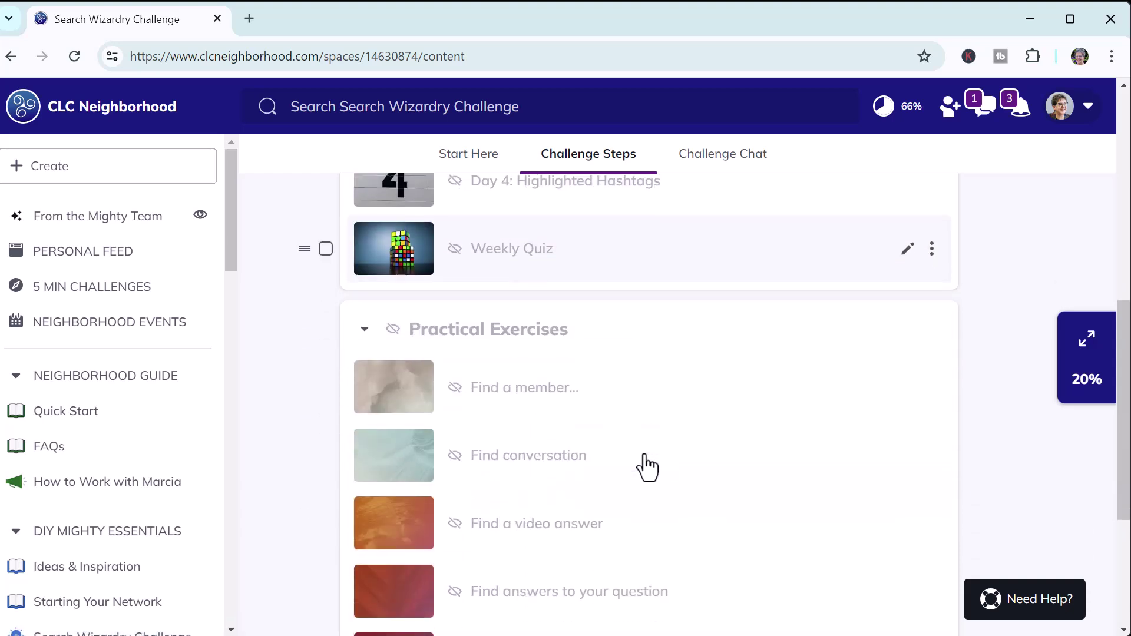
scroll(646, 466, down, 2)
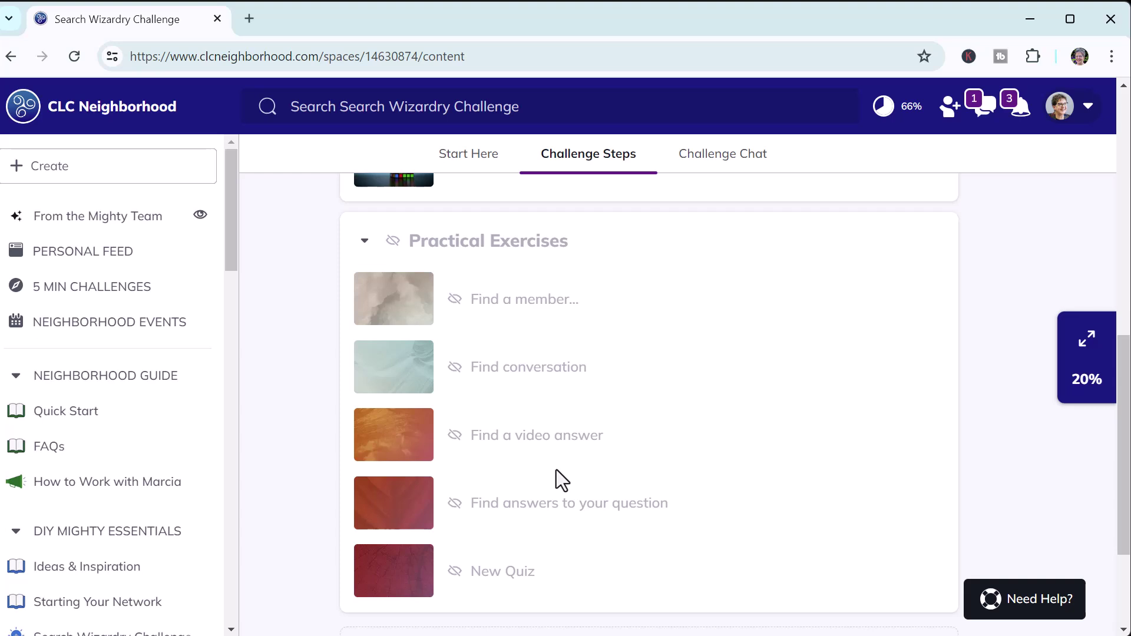
scroll(557, 469, up, 5)
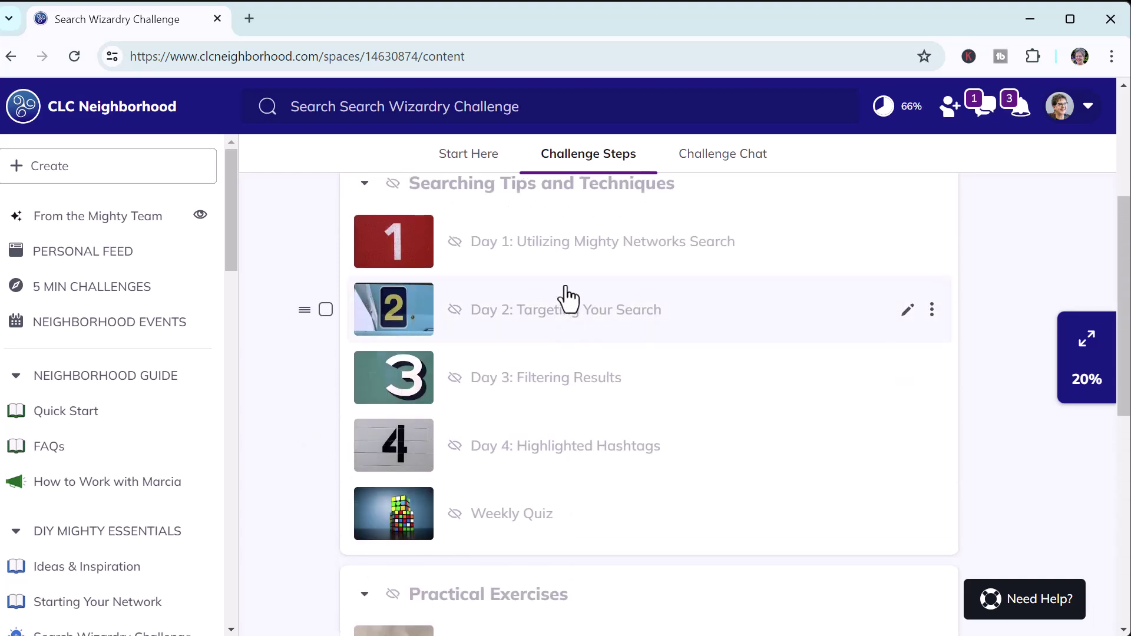
scroll(569, 454, down, 5)
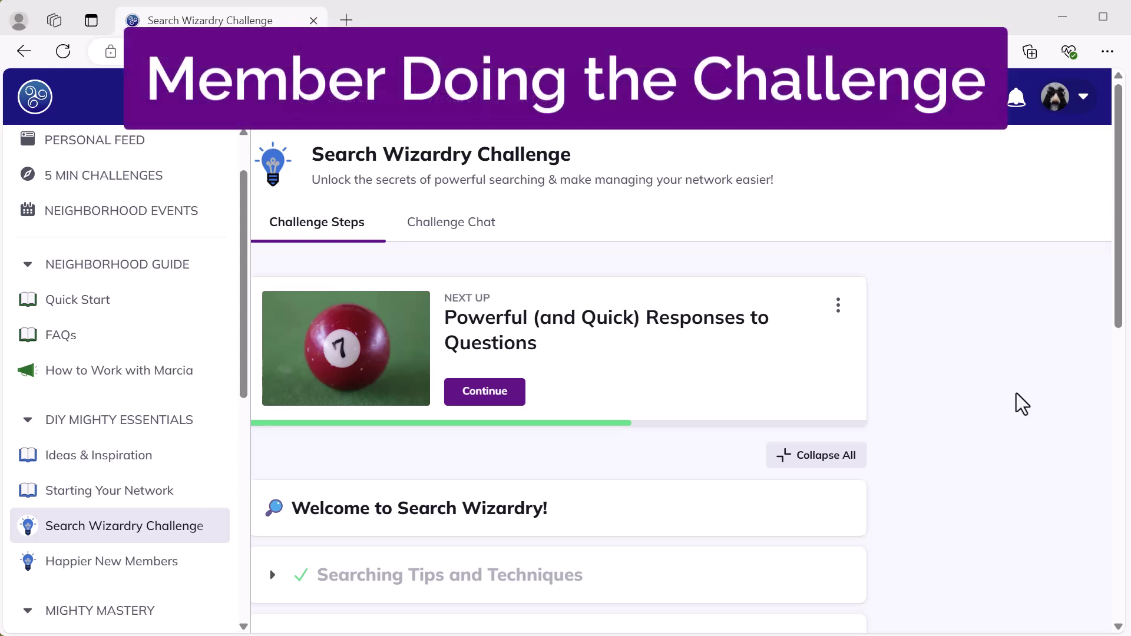
scroll(1017, 394, down, 5)
scroll(1017, 394, down, 3)
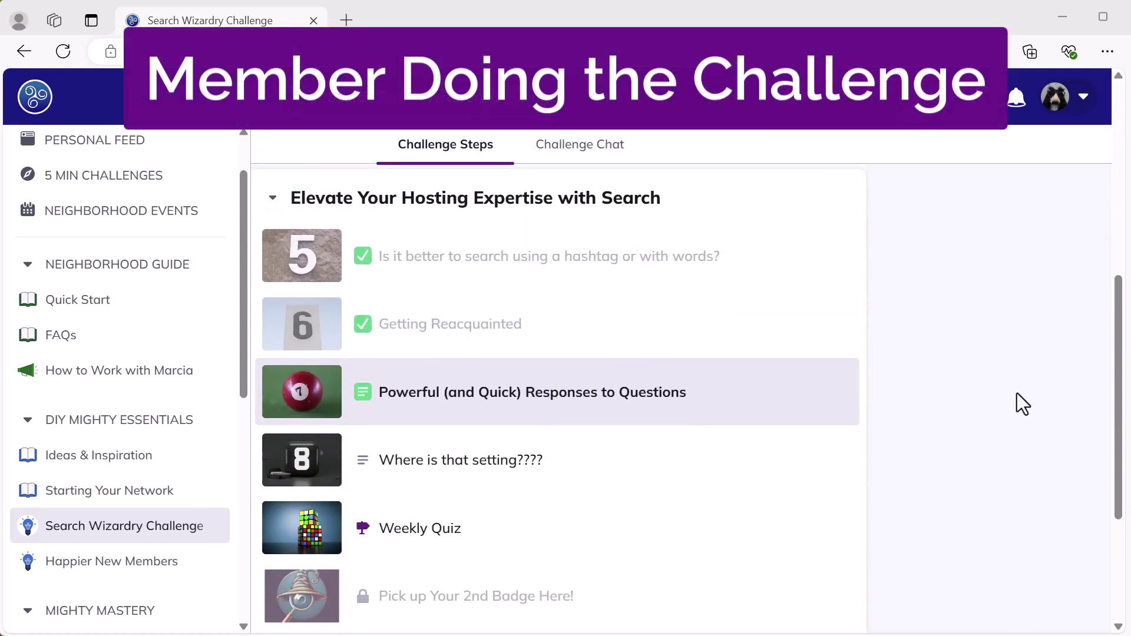
scroll(1017, 394, down, 3)
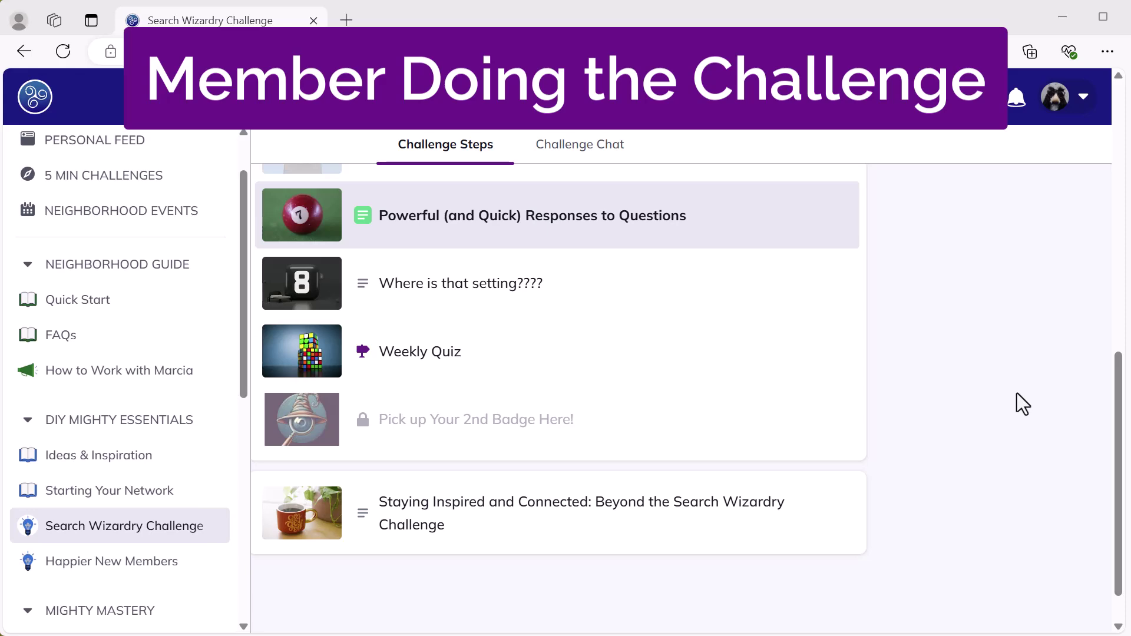
scroll(1017, 394, up, 10)
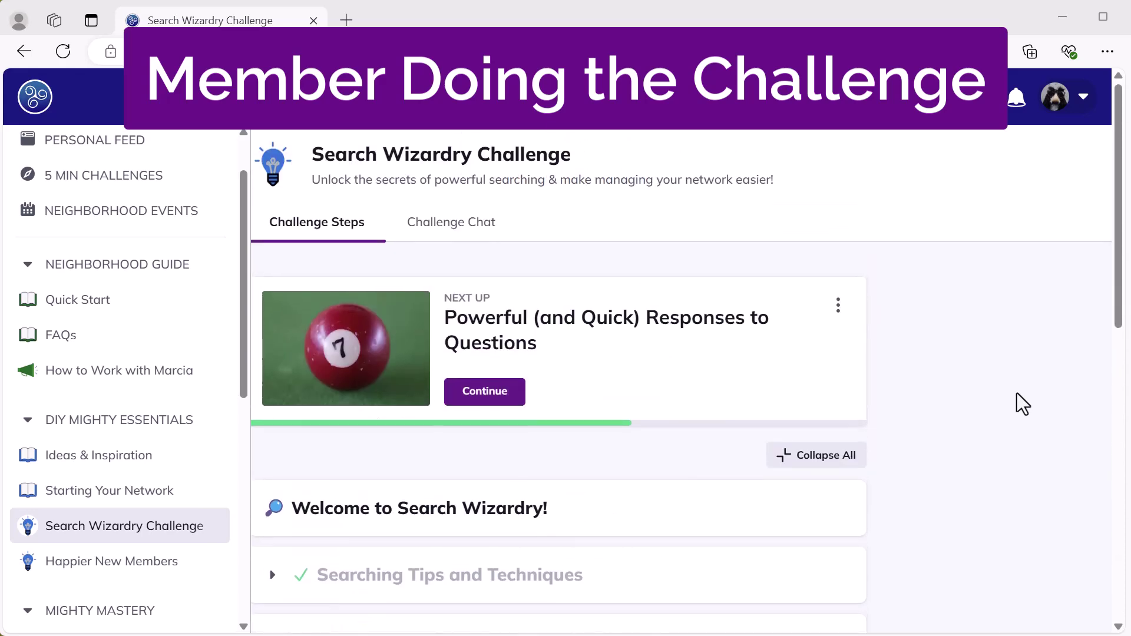
click(467, 231)
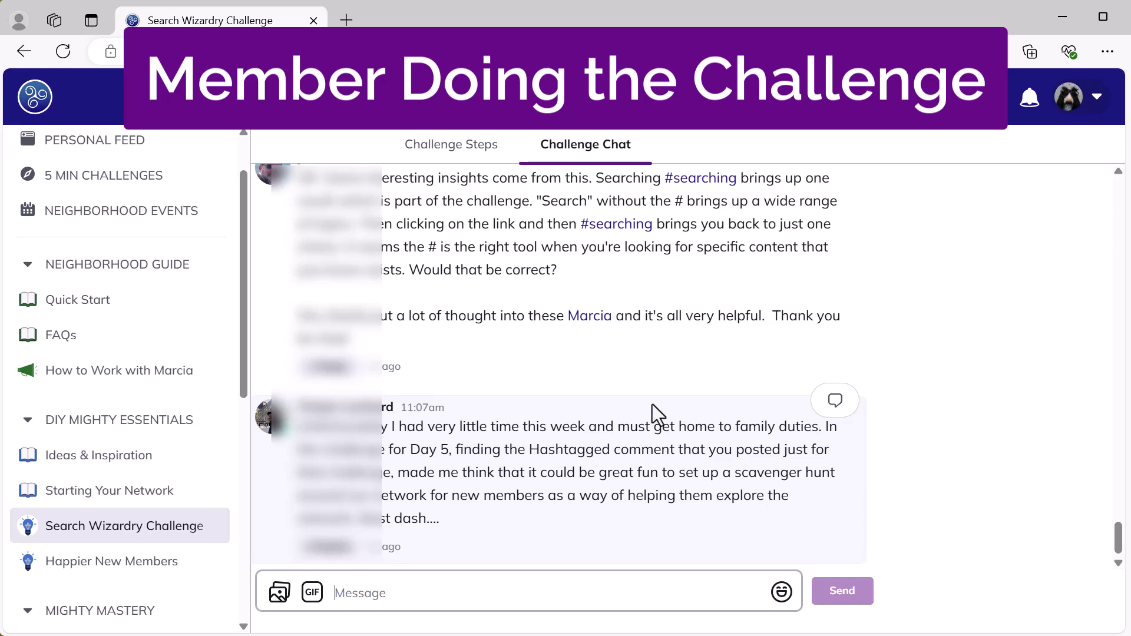
scroll(634, 400, up, 10)
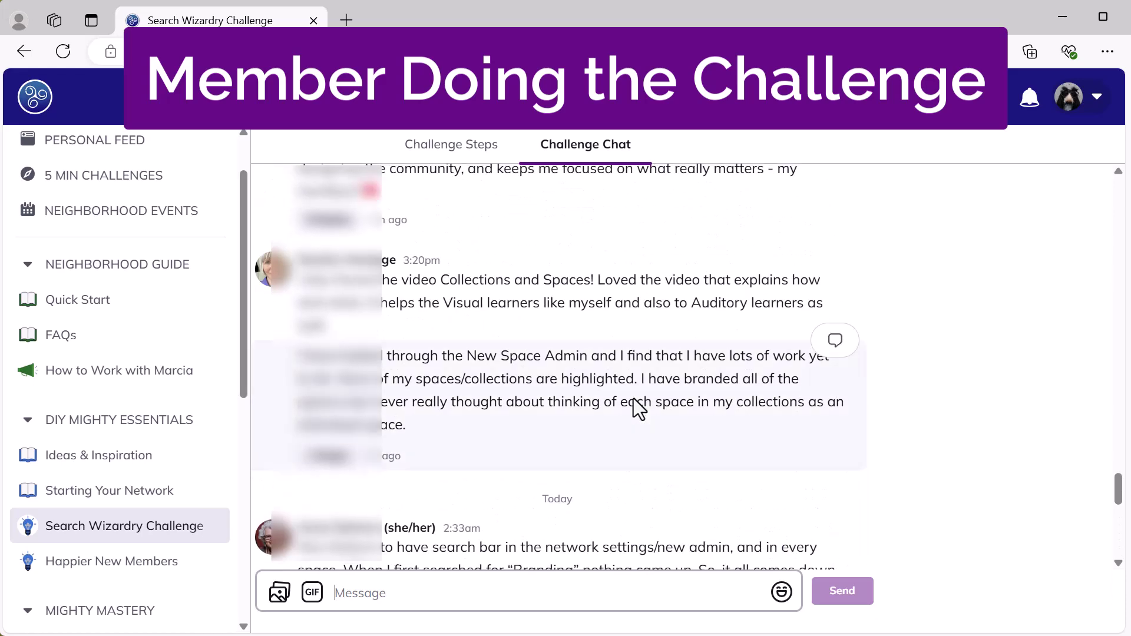
click(439, 154)
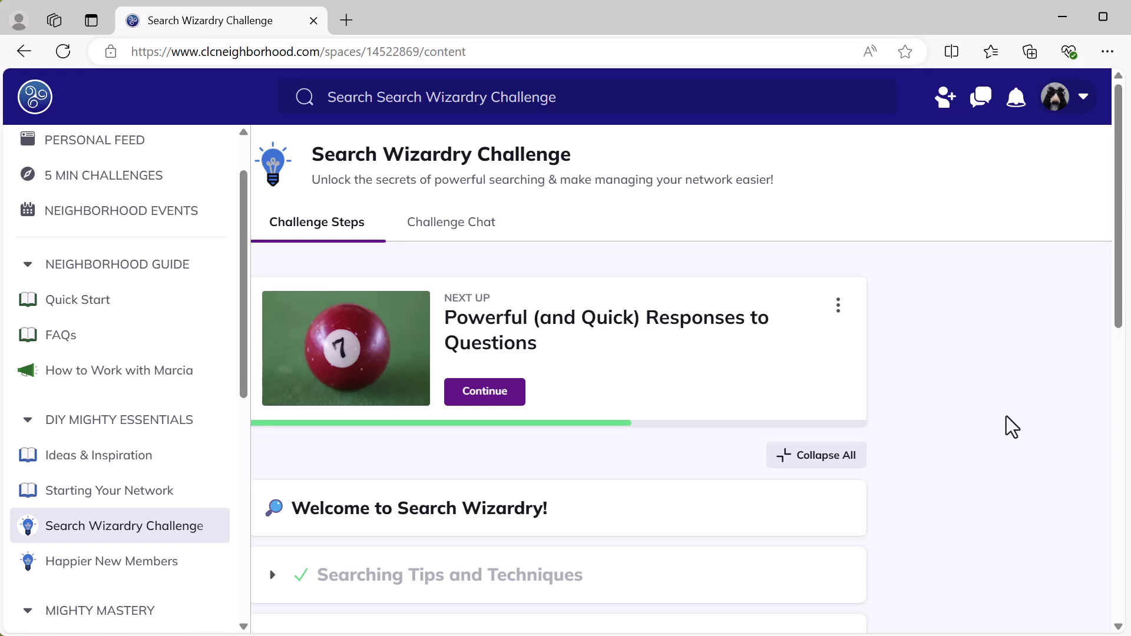
Step: Expand Searching Tips and Techniques to show the checked Days 1–4, Weekly Quiz and badge steps
scroll(1007, 416, down, 3)
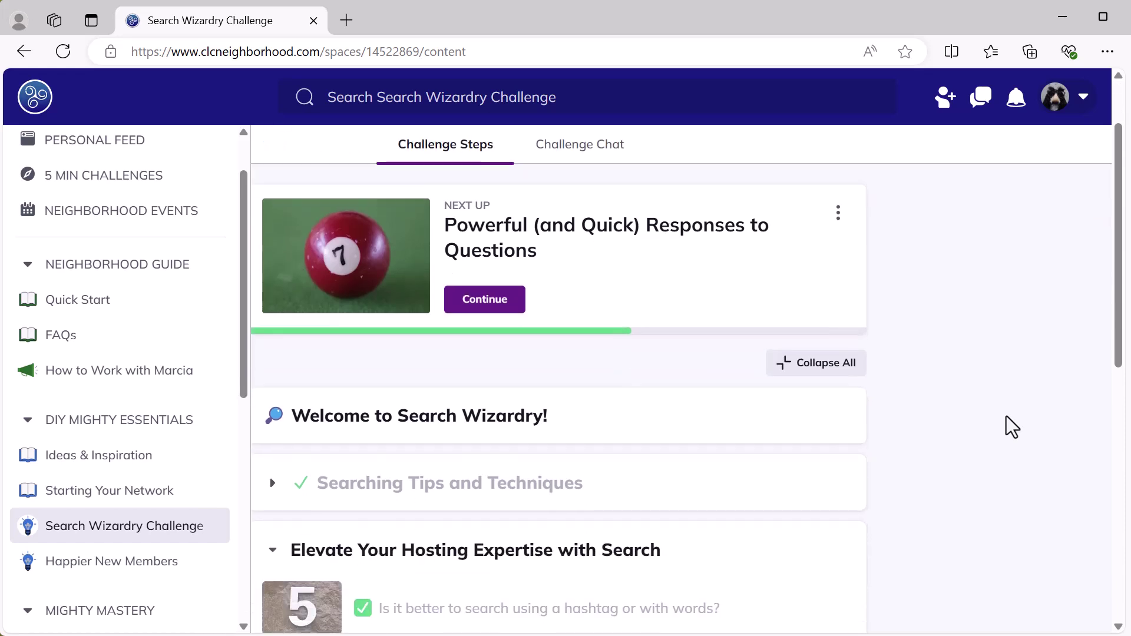
click(273, 406)
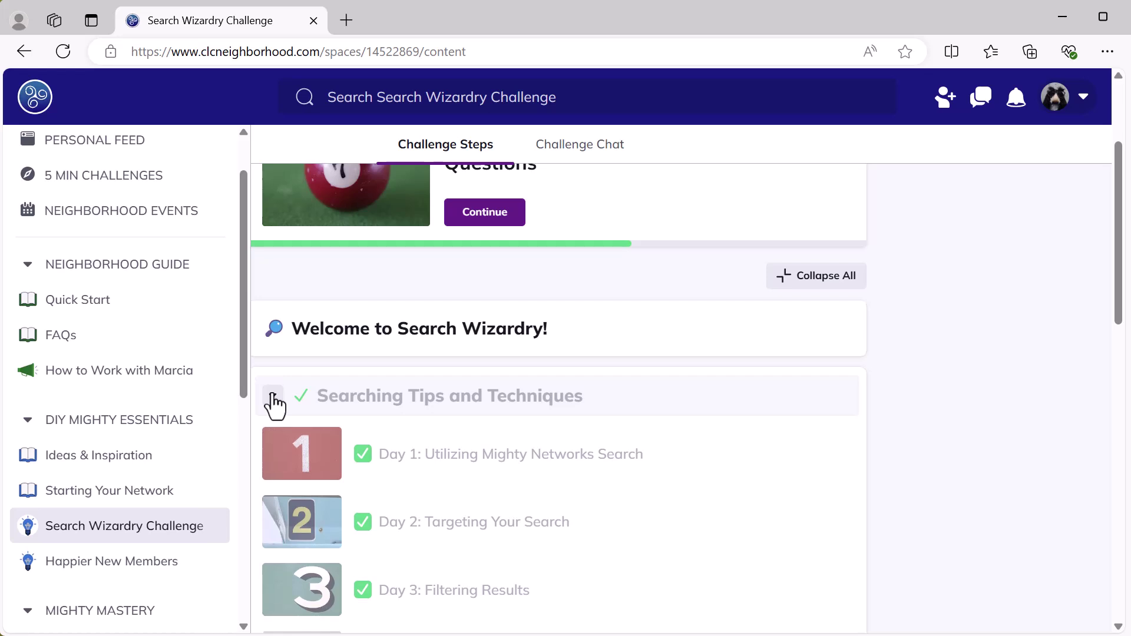
scroll(966, 409, down, 3)
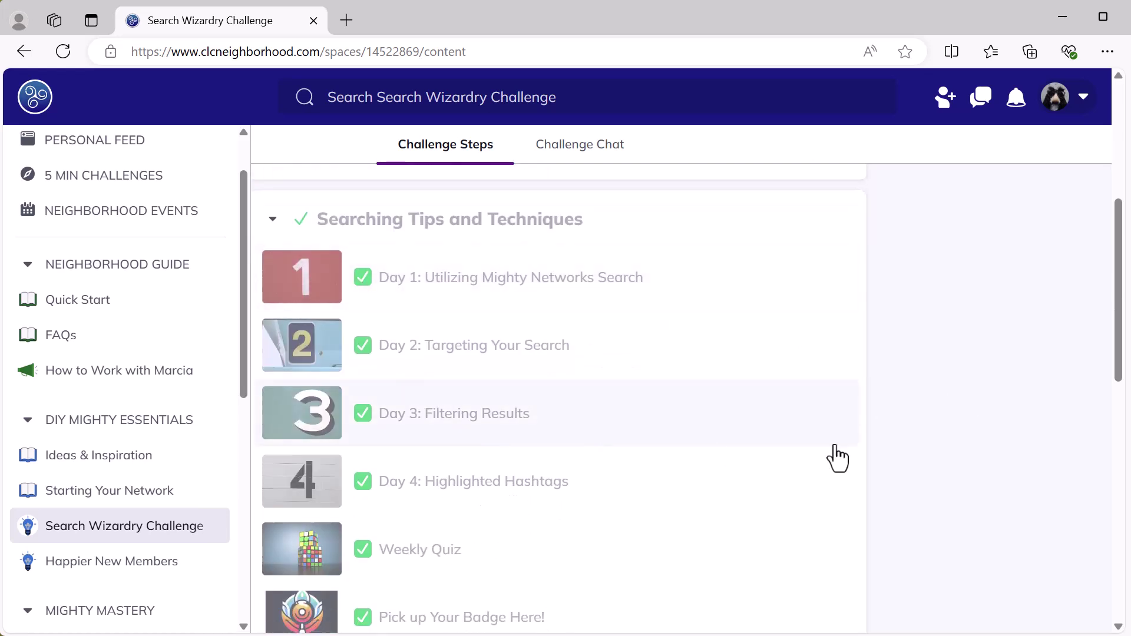
scroll(1061, 443, down, 3)
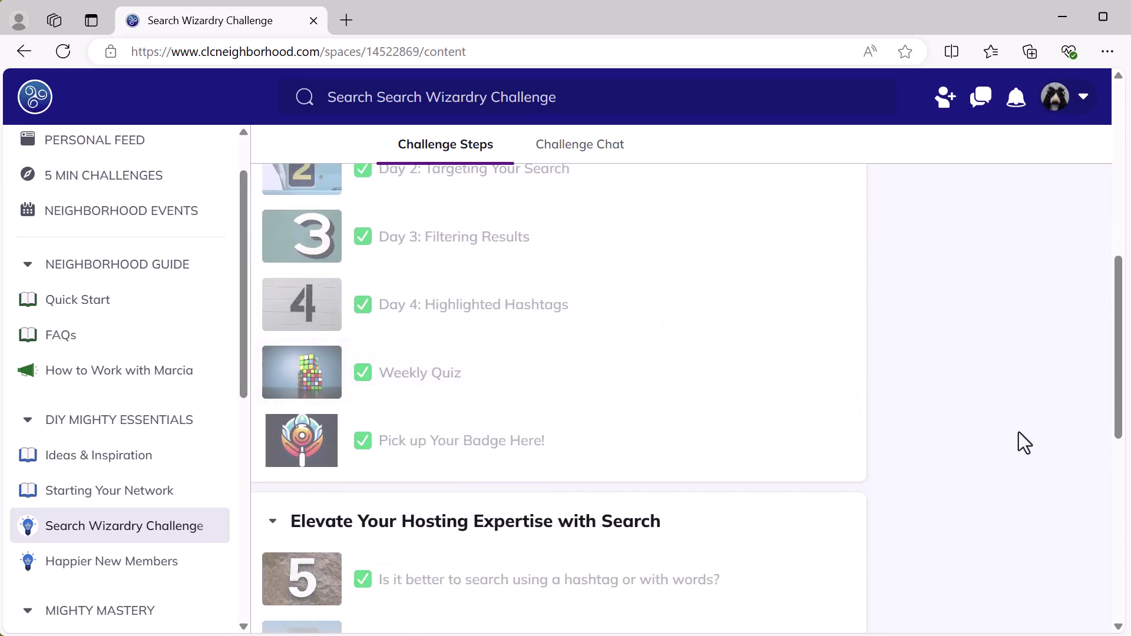
scroll(1020, 433, down, 6)
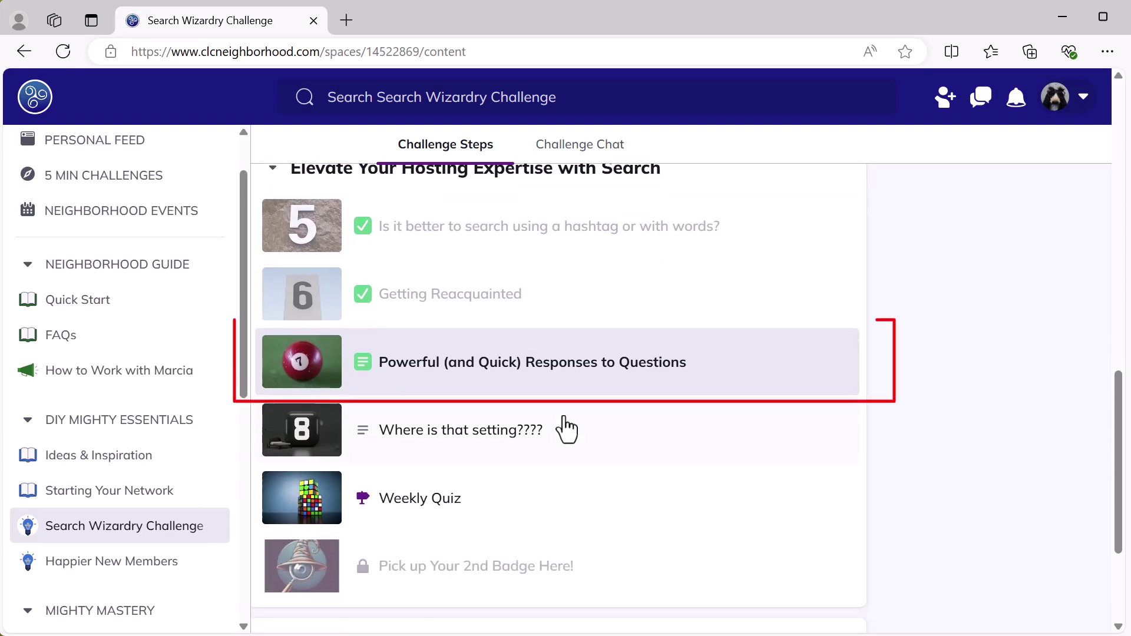
Step: Open the Powerful (and Quick) Responses to Questions lesson, mark it complete, and close it
click(415, 374)
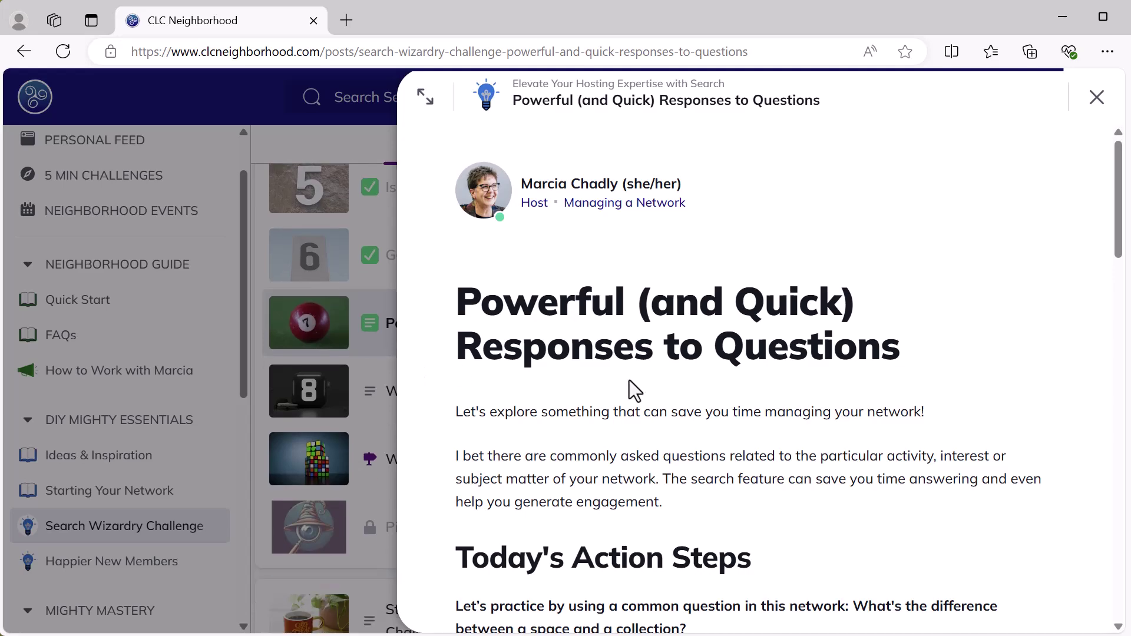
scroll(782, 404, down, 5)
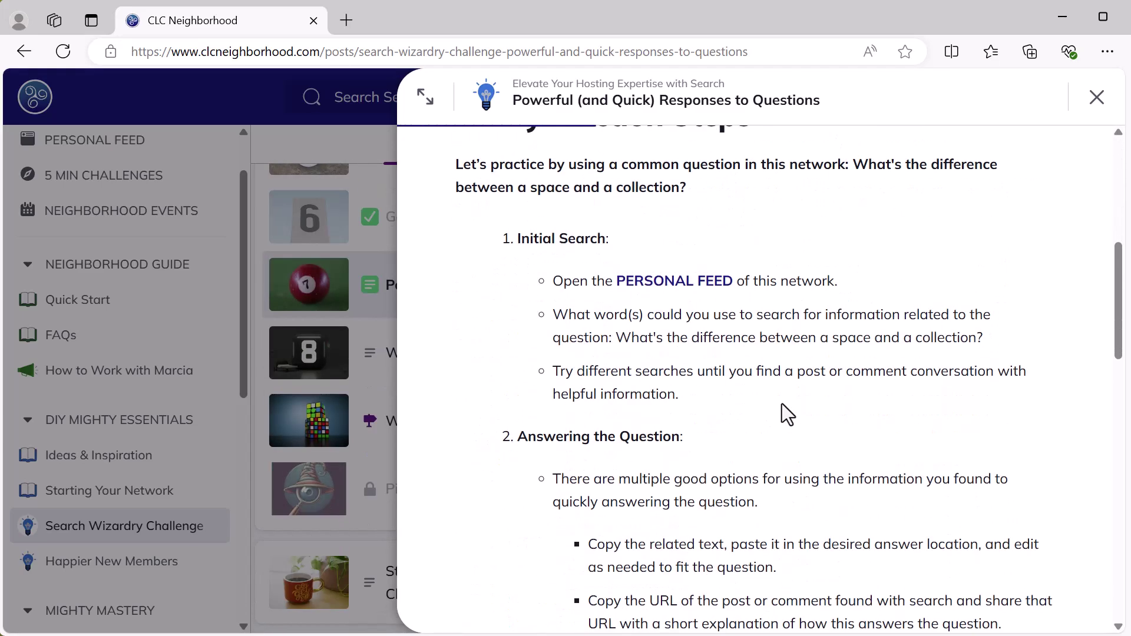
scroll(782, 405, down, 10)
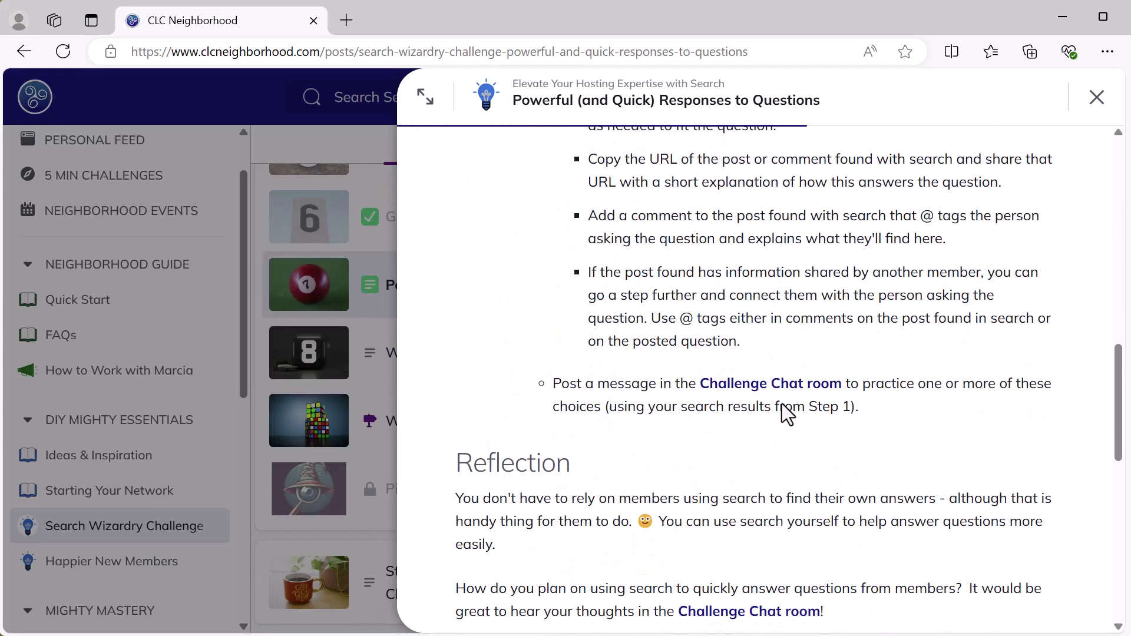
scroll(777, 366, down, 3)
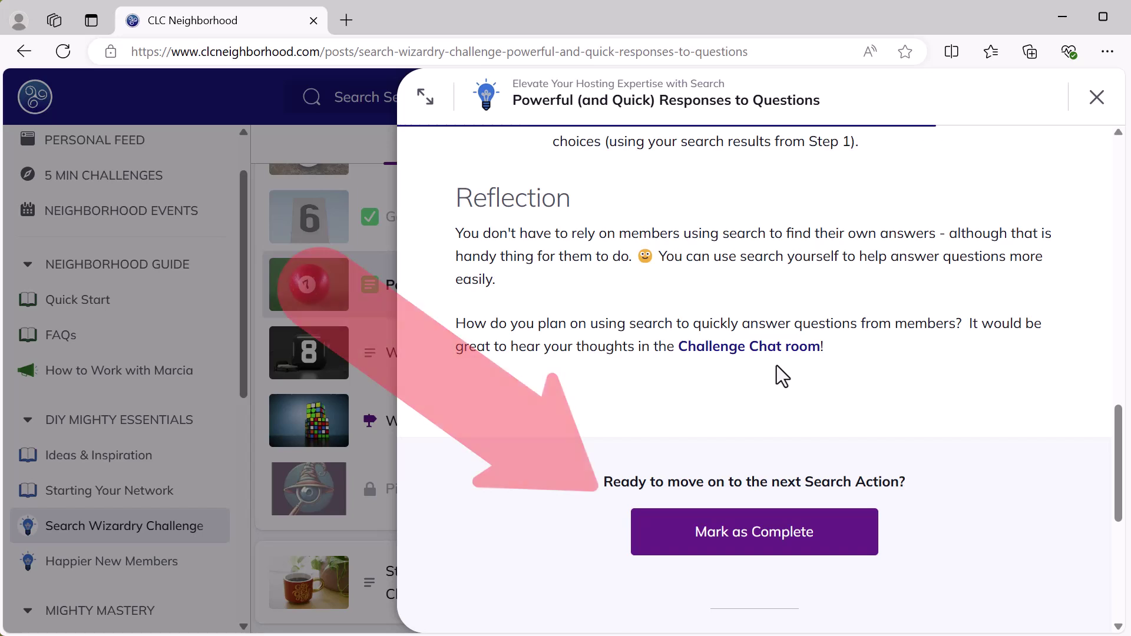
click(747, 542)
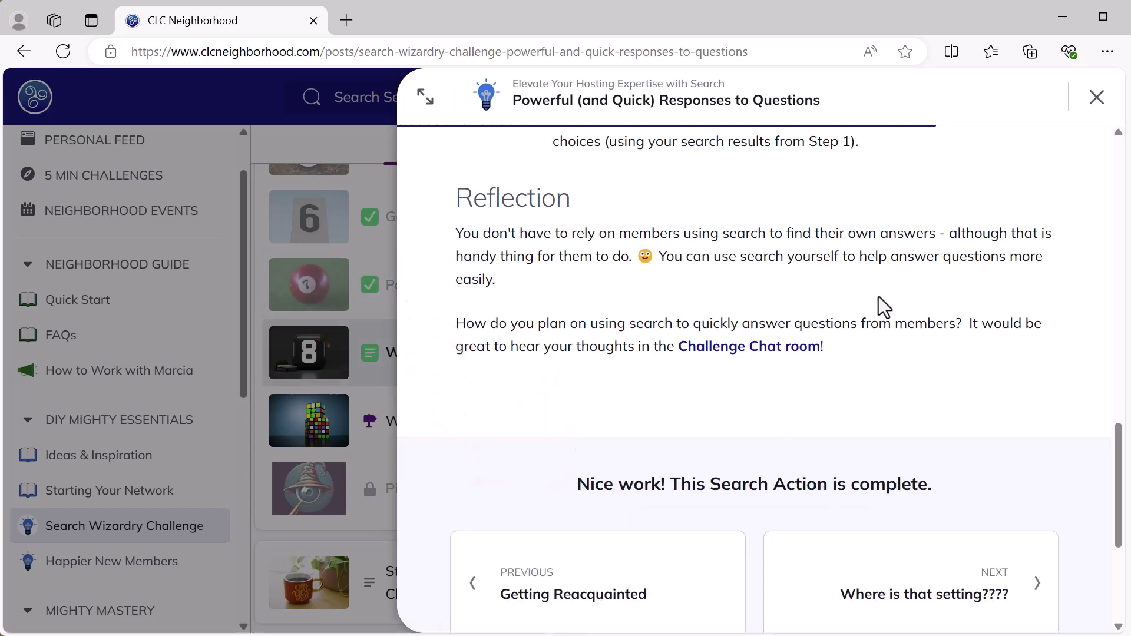
click(1097, 99)
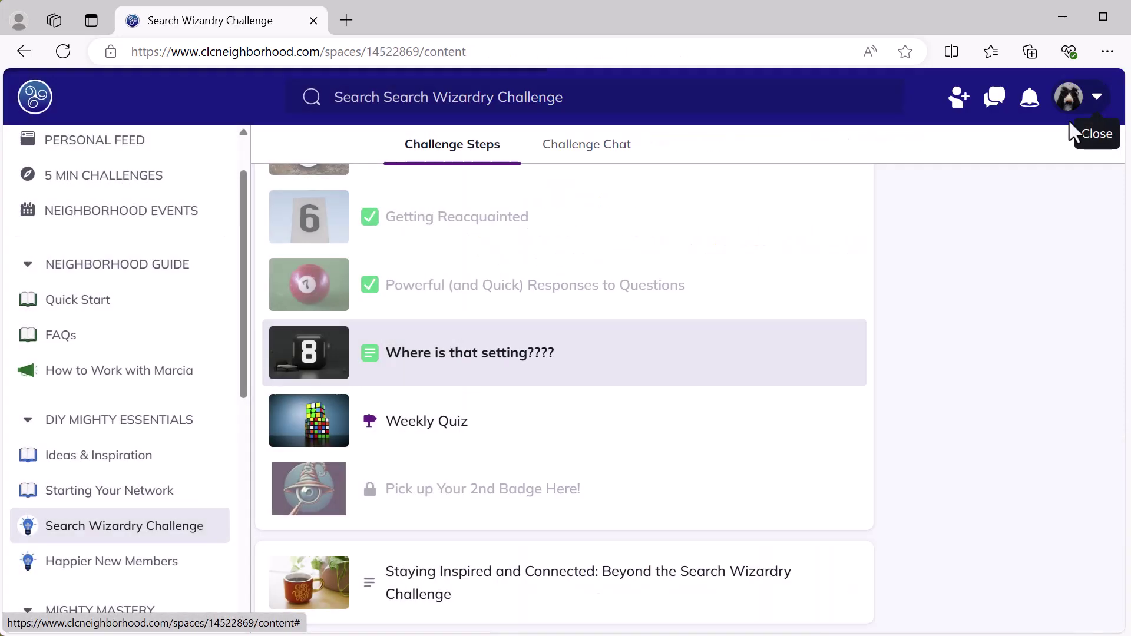
Step: Start the Weekly Quiz and answer questions 1–3, choosing searching the word Plans first
click(420, 424)
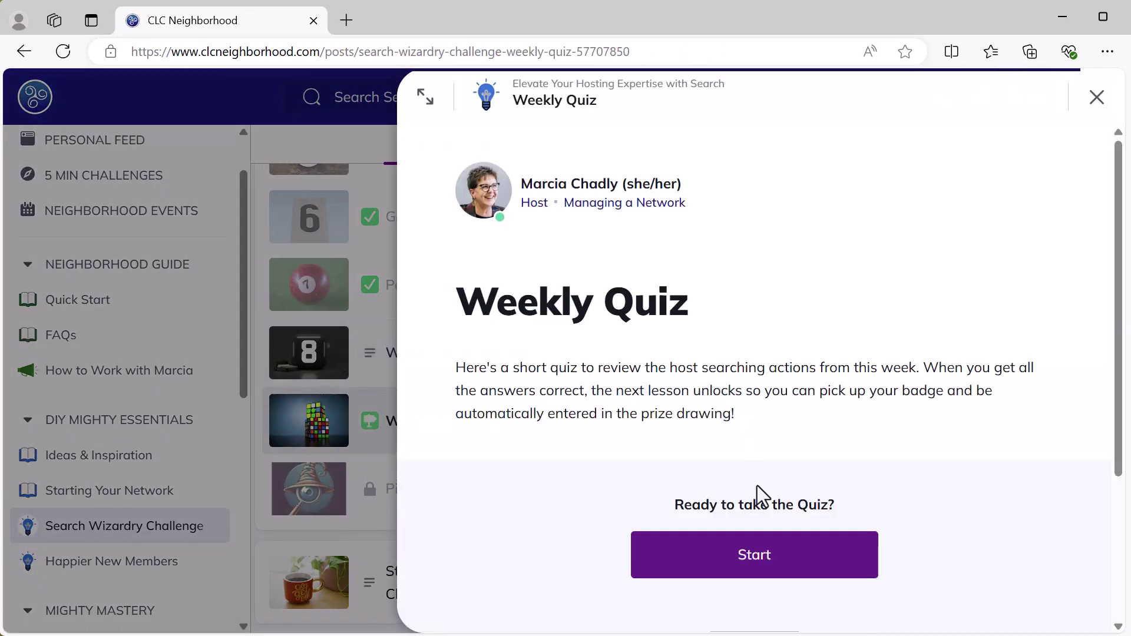
click(759, 569)
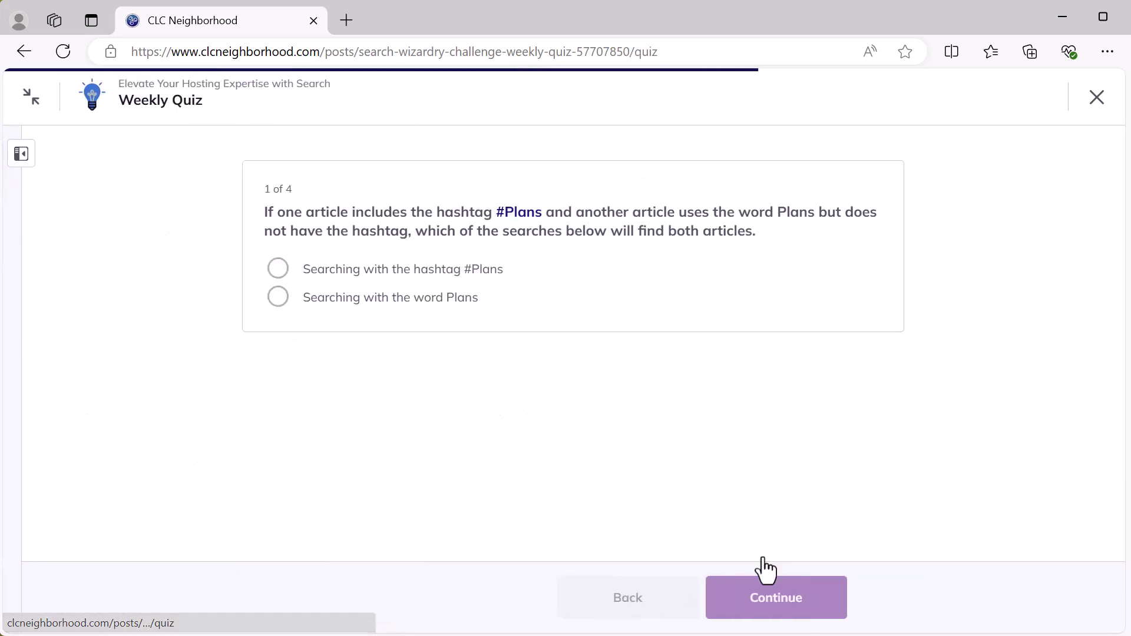
click(278, 297)
click(776, 599)
click(278, 268)
click(773, 606)
click(278, 393)
click(775, 598)
Step: Answer question 4 with Admin, submit and confirm the quiz, then close the 100% results
click(278, 307)
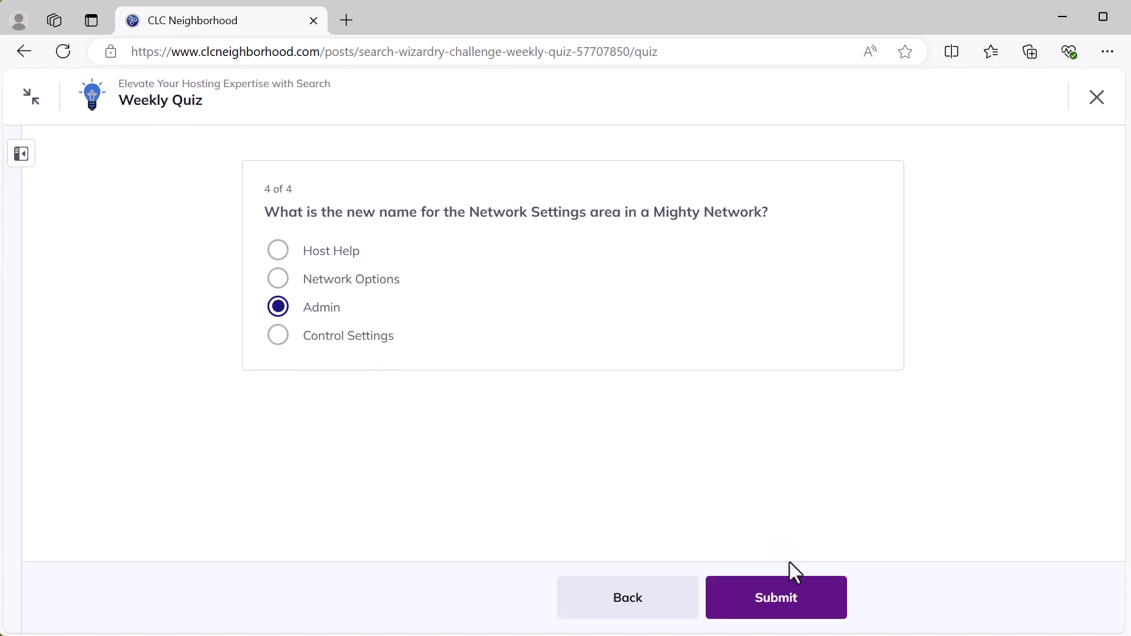
click(776, 598)
click(589, 298)
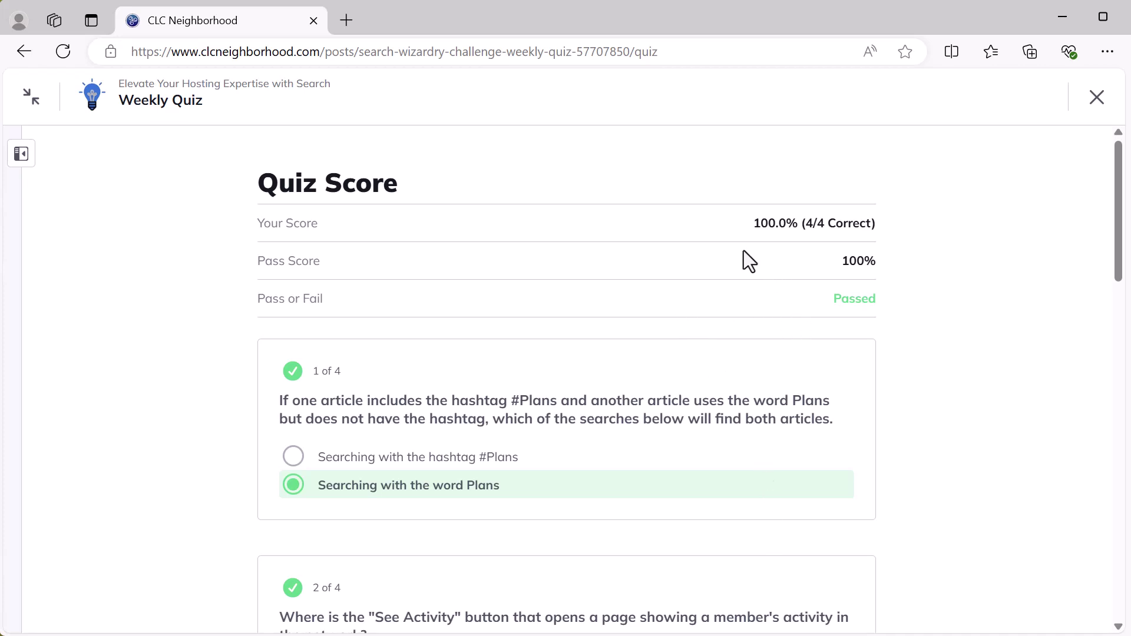
scroll(776, 489, down, 15)
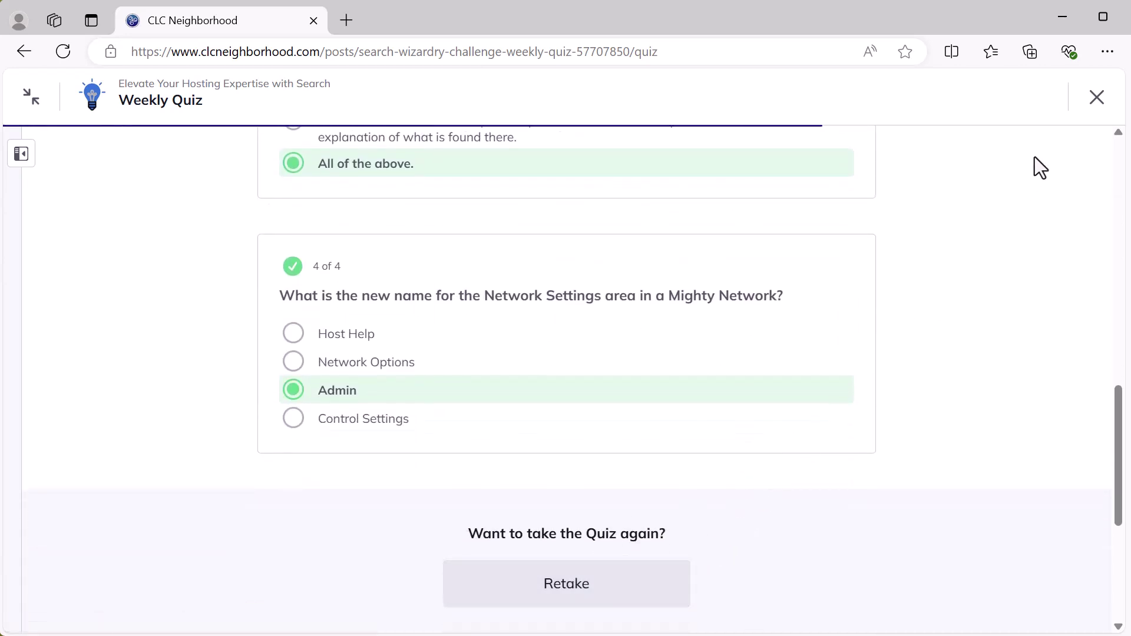
click(1096, 98)
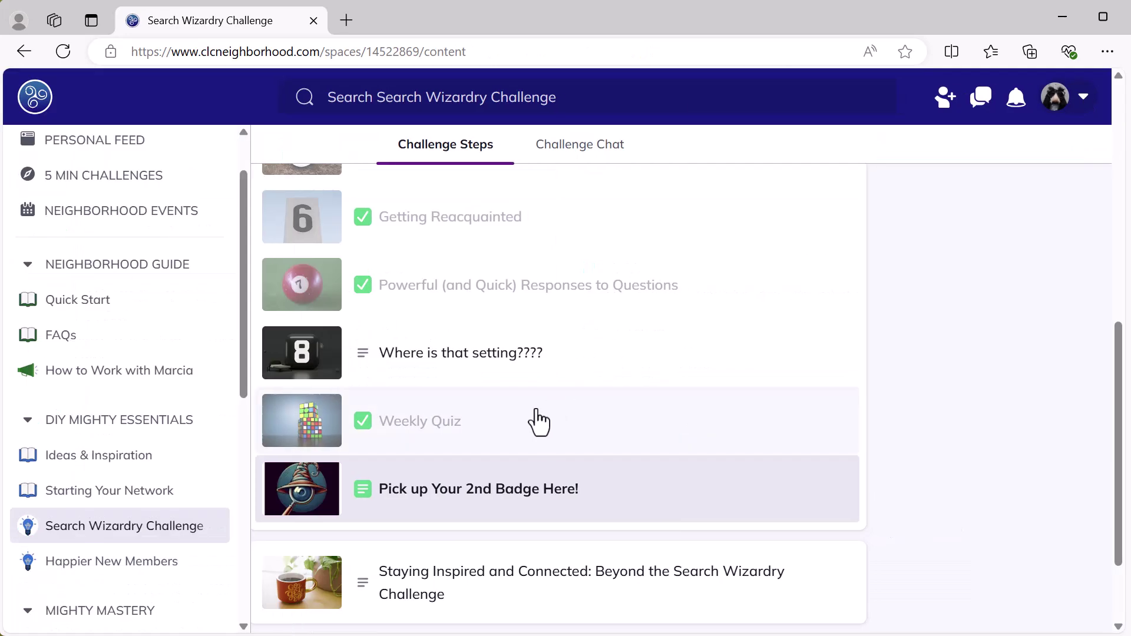
Step: Collect the 2nd badge, check it in the profile's Badges, then open Staying Inspired and Connected
click(659, 505)
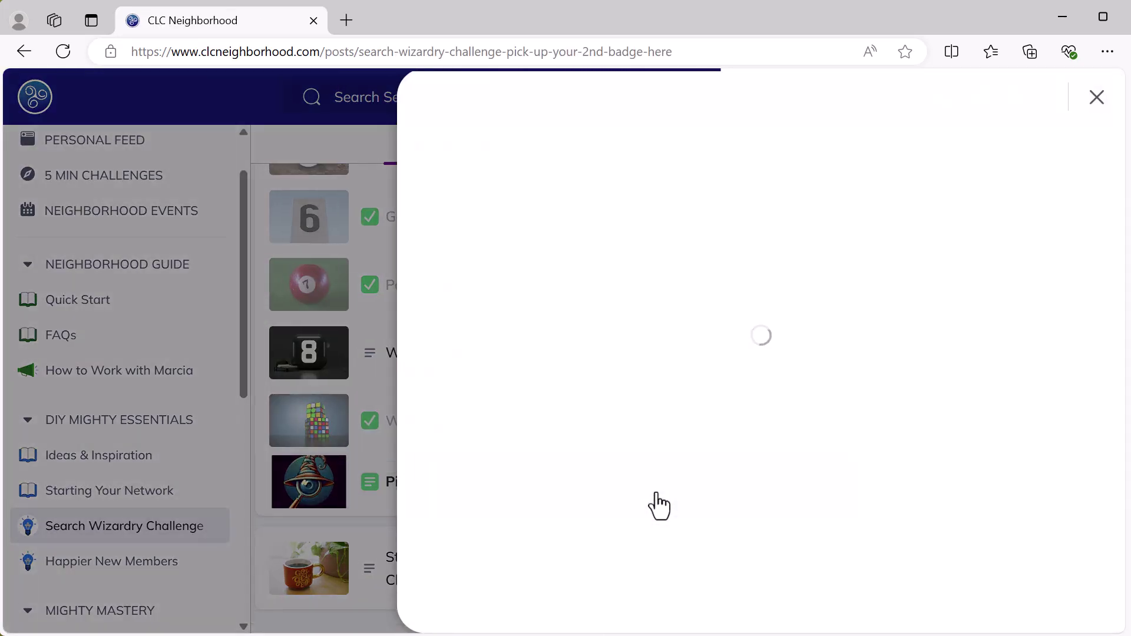
scroll(549, 502, down, 7)
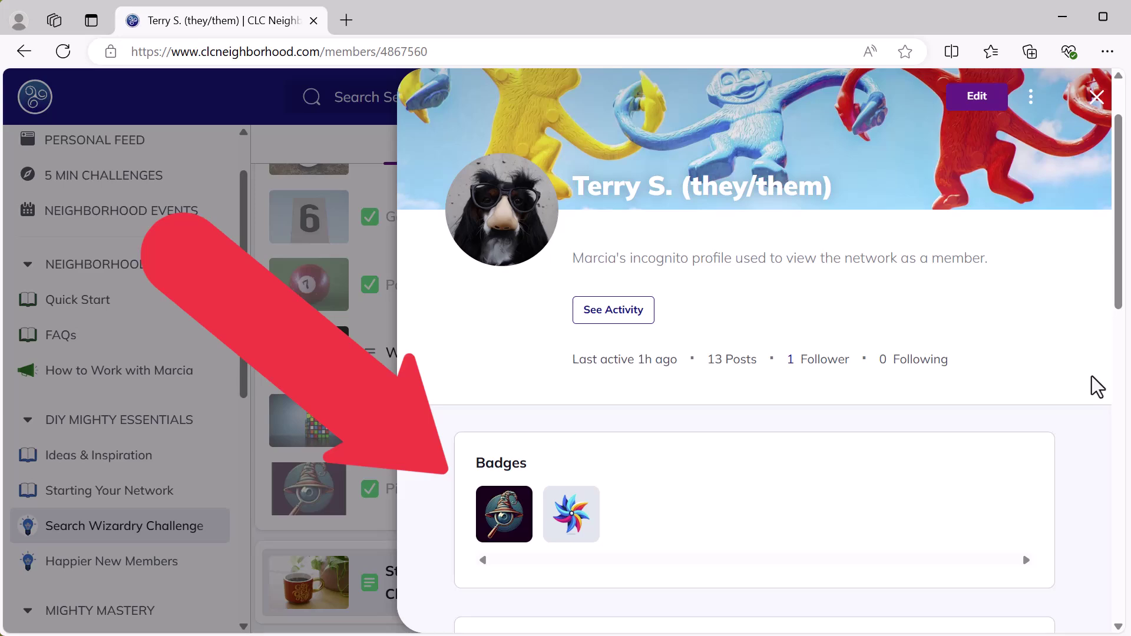
click(1095, 98)
click(358, 589)
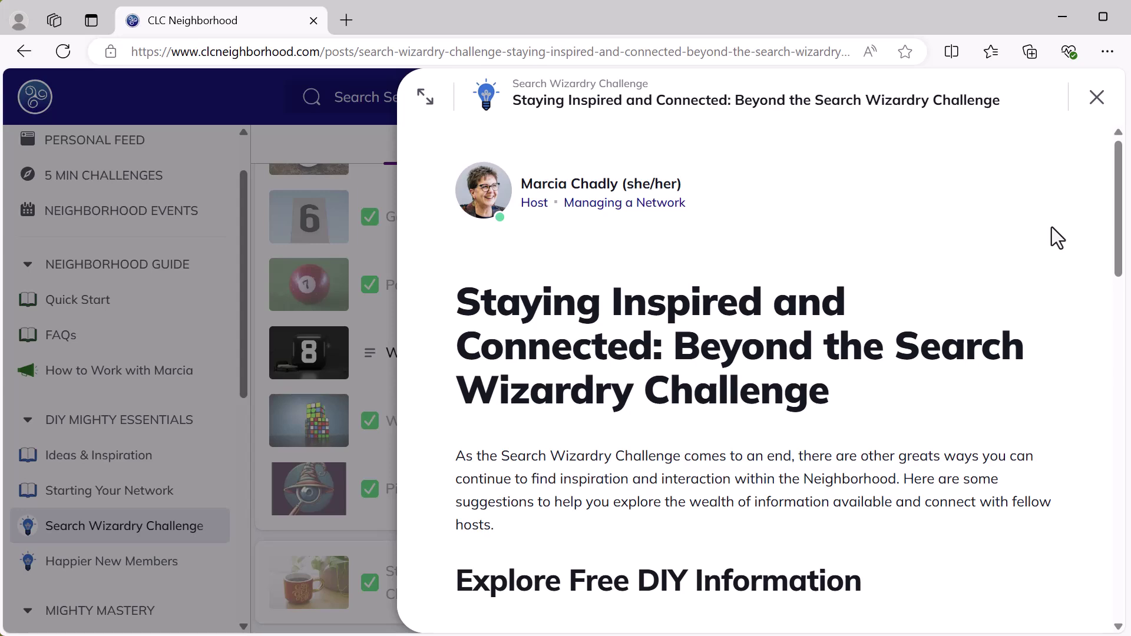
Step: Scroll through the Staying Inspired and Connected closing post
scroll(1052, 228, down, 8)
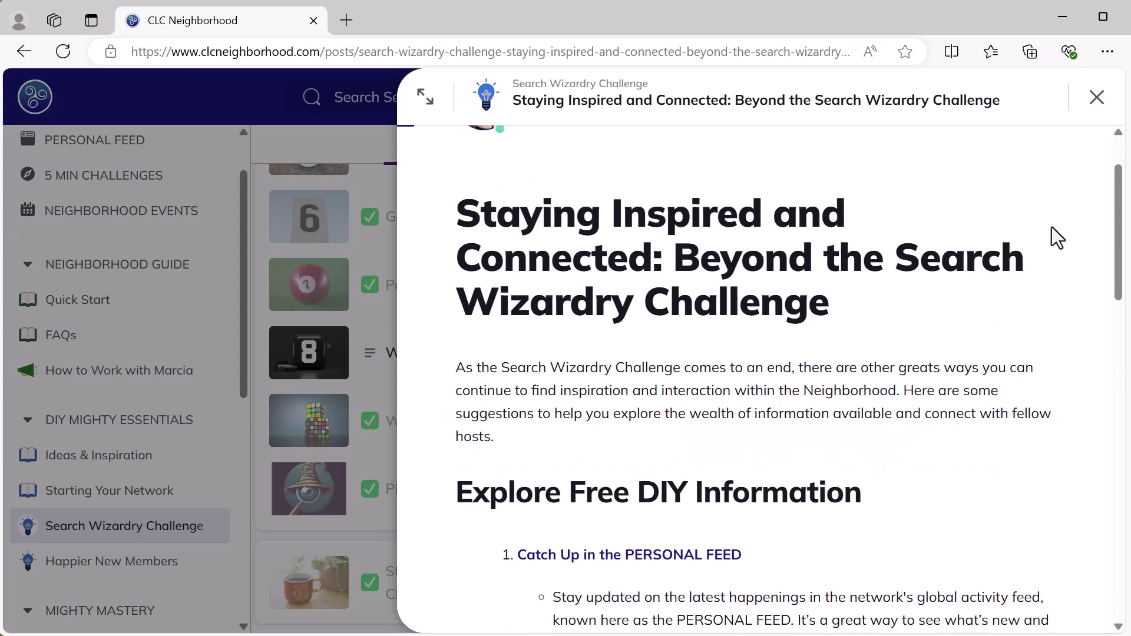
scroll(1050, 228, down, 6)
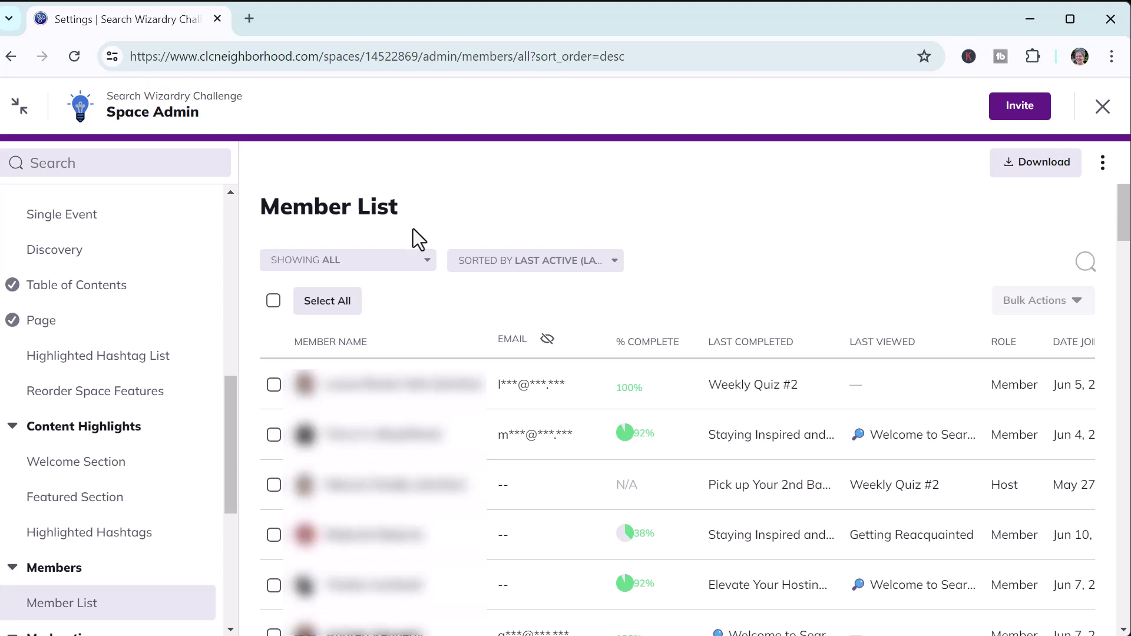
Step: Filter the member list by the Search Wizard, Level 1 badge and view the results
click(378, 272)
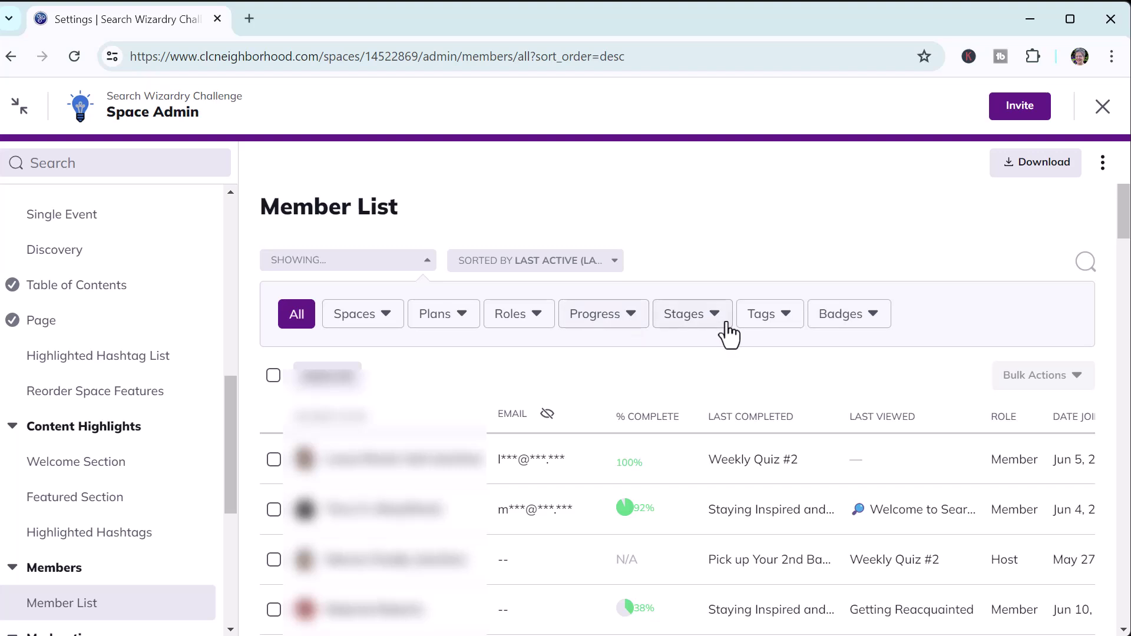
click(858, 333)
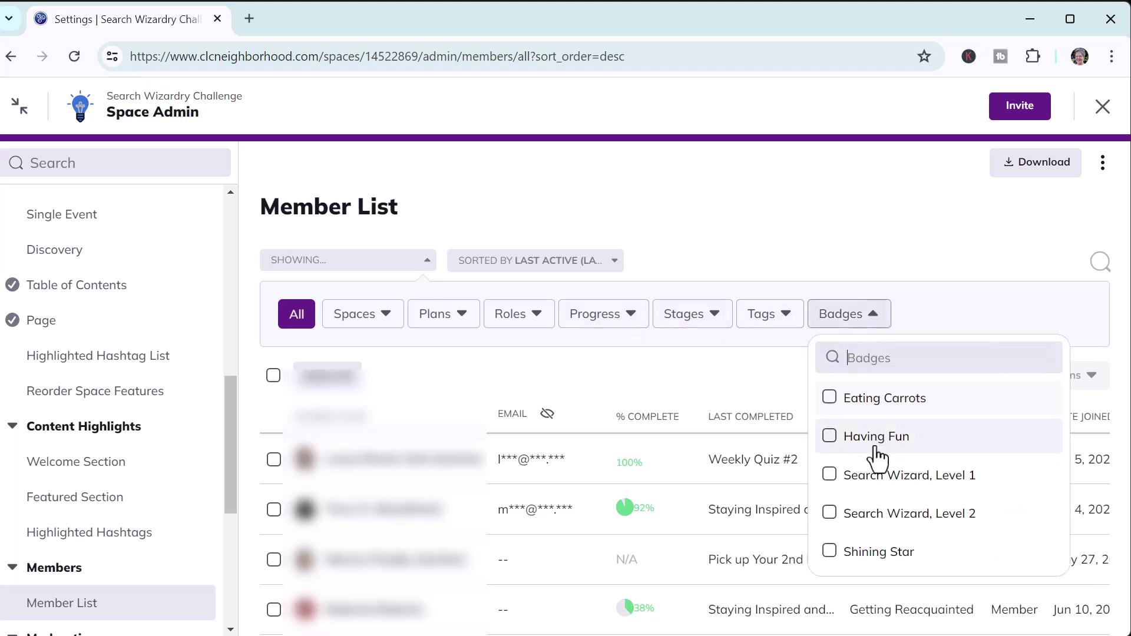
click(872, 480)
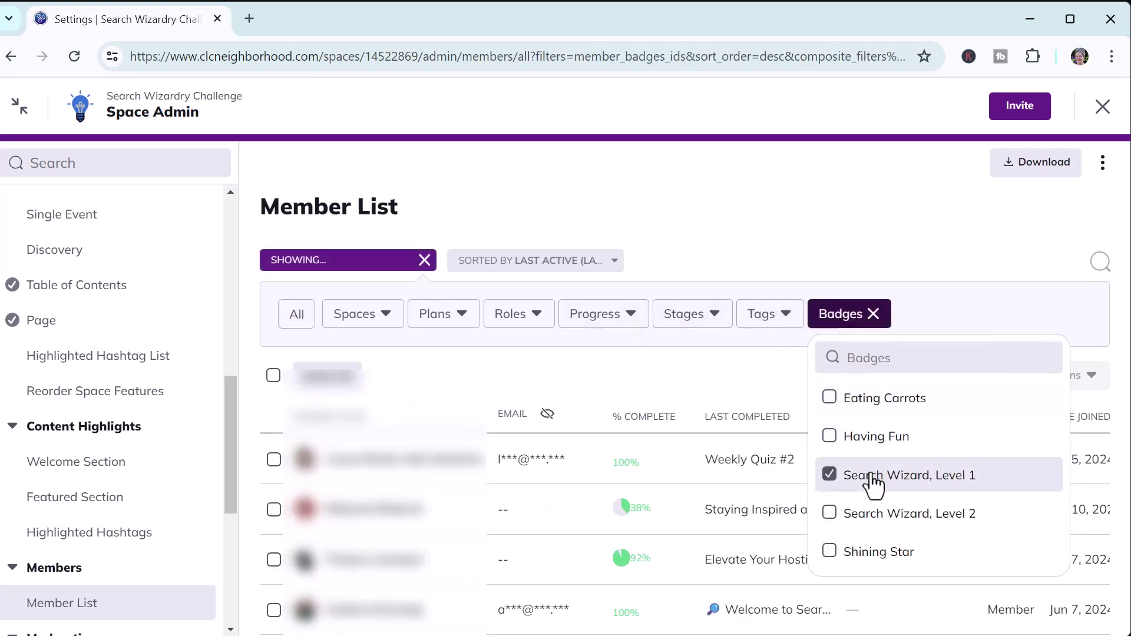
click(685, 198)
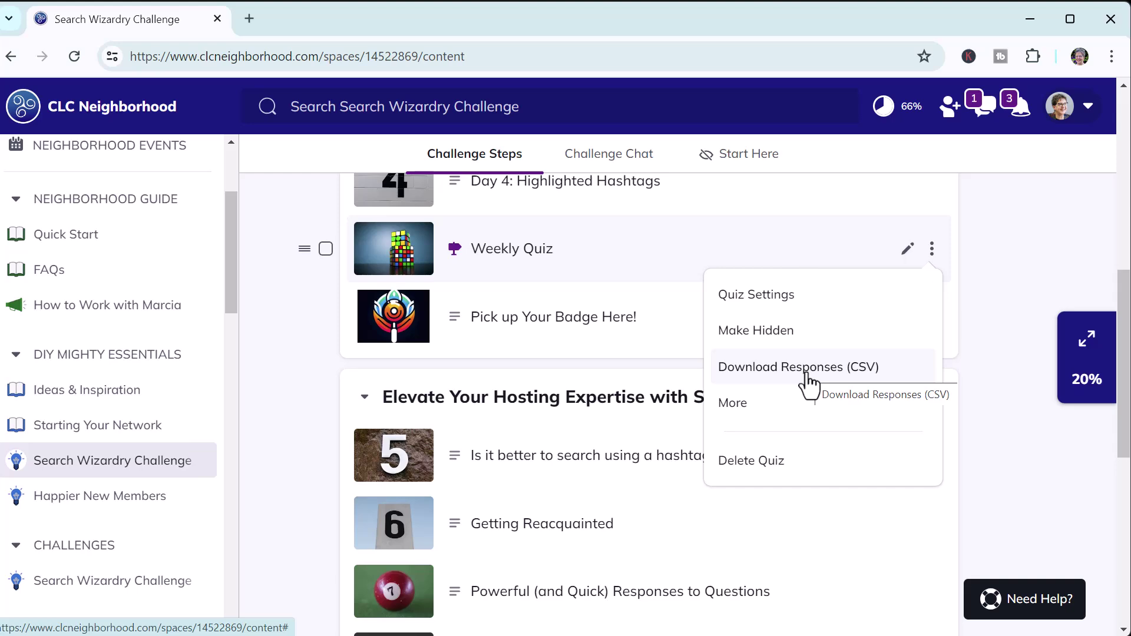
Step: Request a CSV download of the Weekly Quiz responses, delivered as an emailed Excel file
click(808, 381)
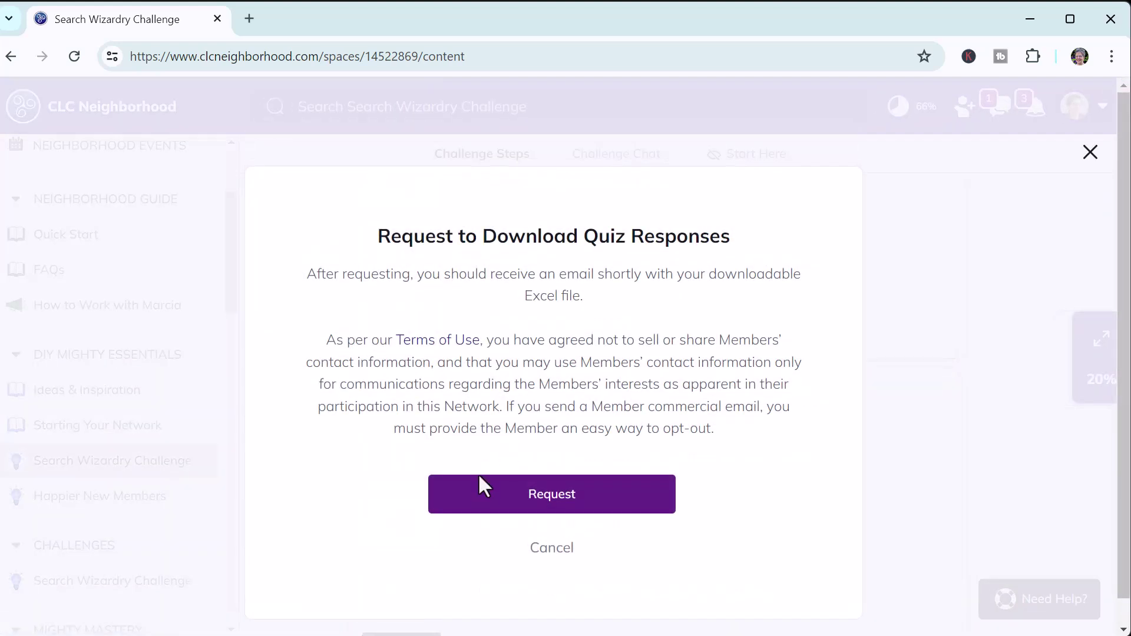
click(484, 485)
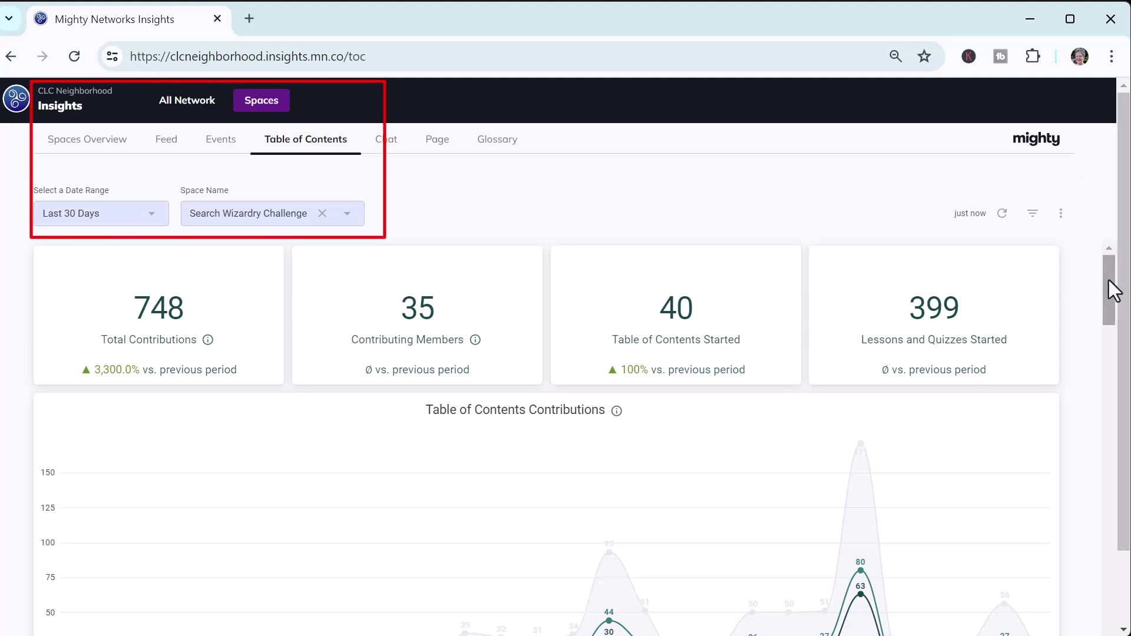
Step: Open the first Member Progress entry's Table of Content Progress Report, showing 62% completion
drag(1113, 290, 1114, 306)
drag(1112, 323, 1113, 436)
scroll(1094, 365, down, 5)
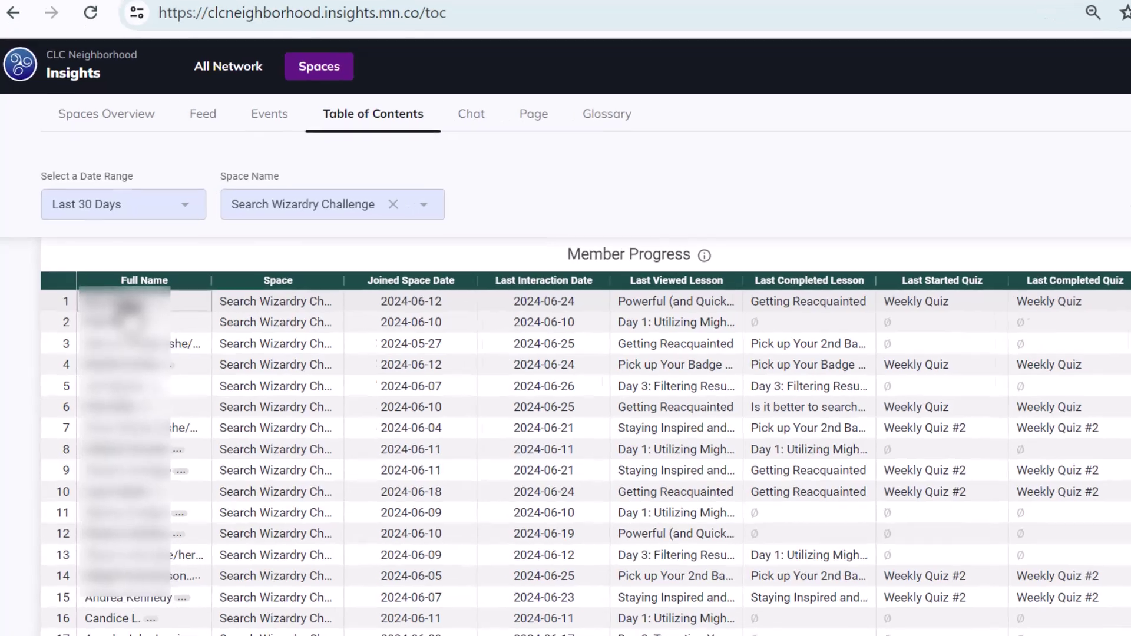
click(123, 304)
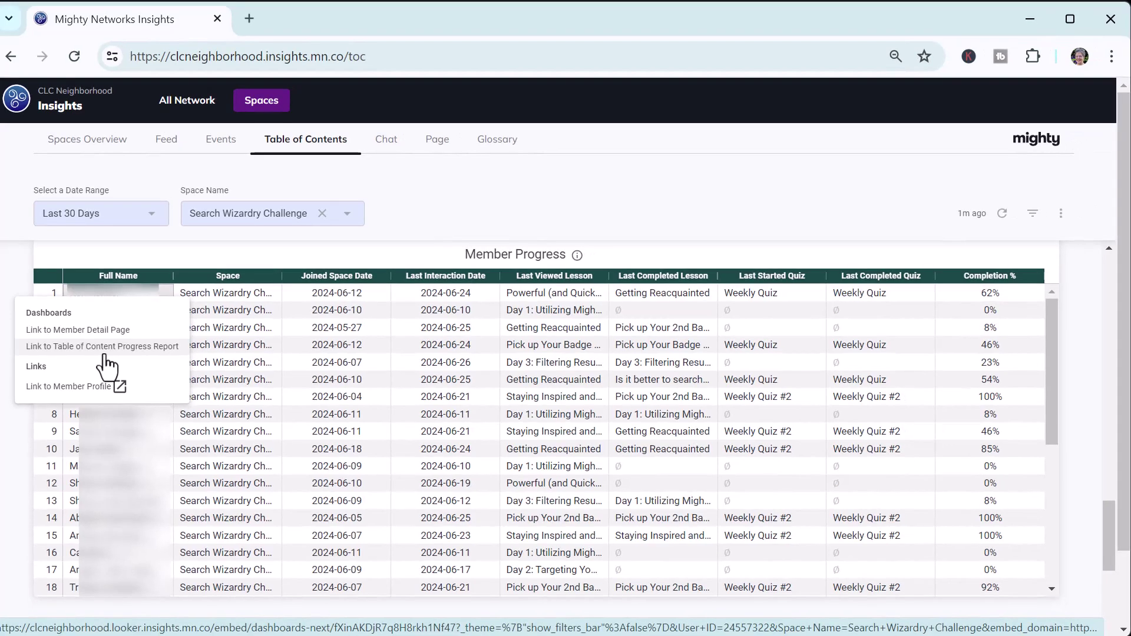
click(176, 348)
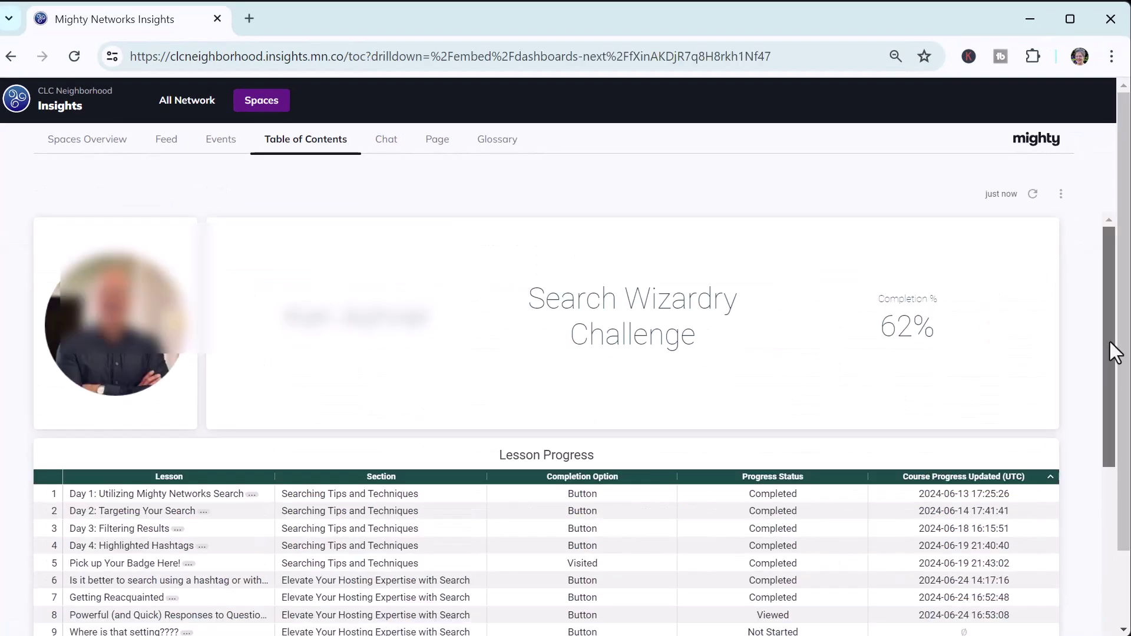